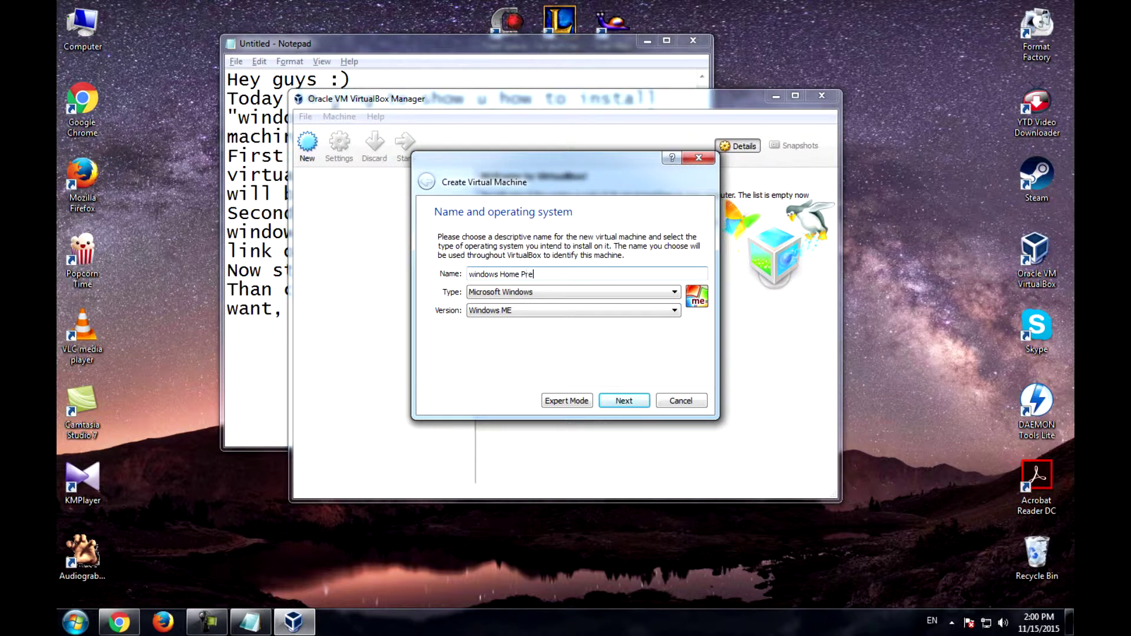
Set the new virtual machine's version to Windows 7 (64-bit) and continue to the memory size settings
left_click(573, 310)
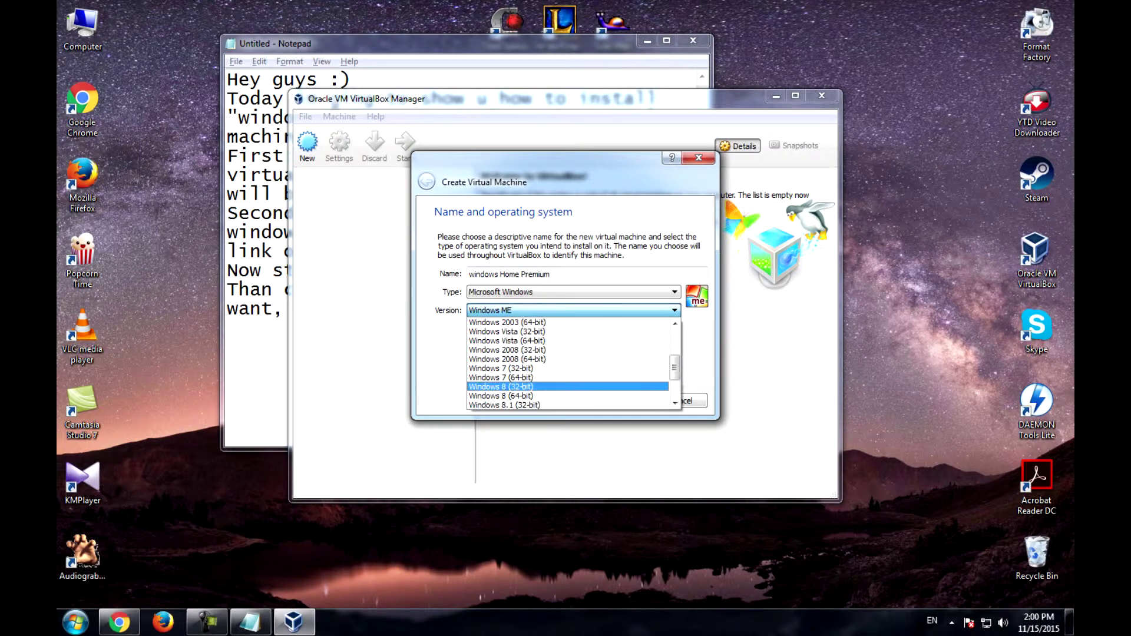
left_click(500, 377)
key("Return")
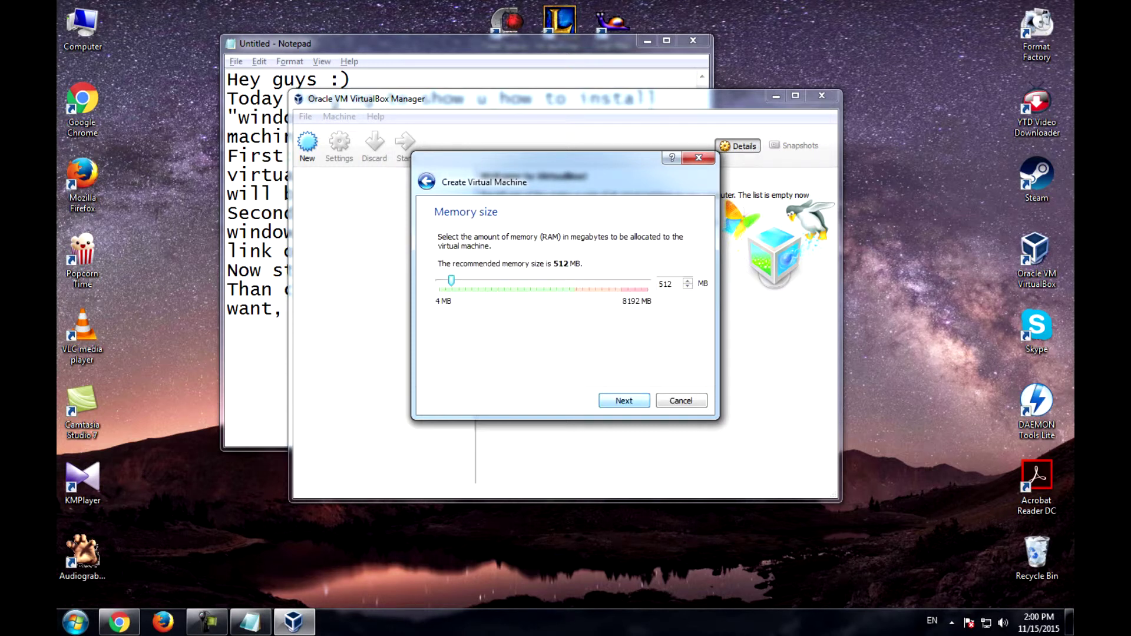
In Notepad, append "Than select how mutch ram u want to use for this virtual machine, i will 2Gb (2048Mb)"
left_click(250, 289)
key("End")
type("Tha")
key("BackSpace")
type("n select how mutch ")
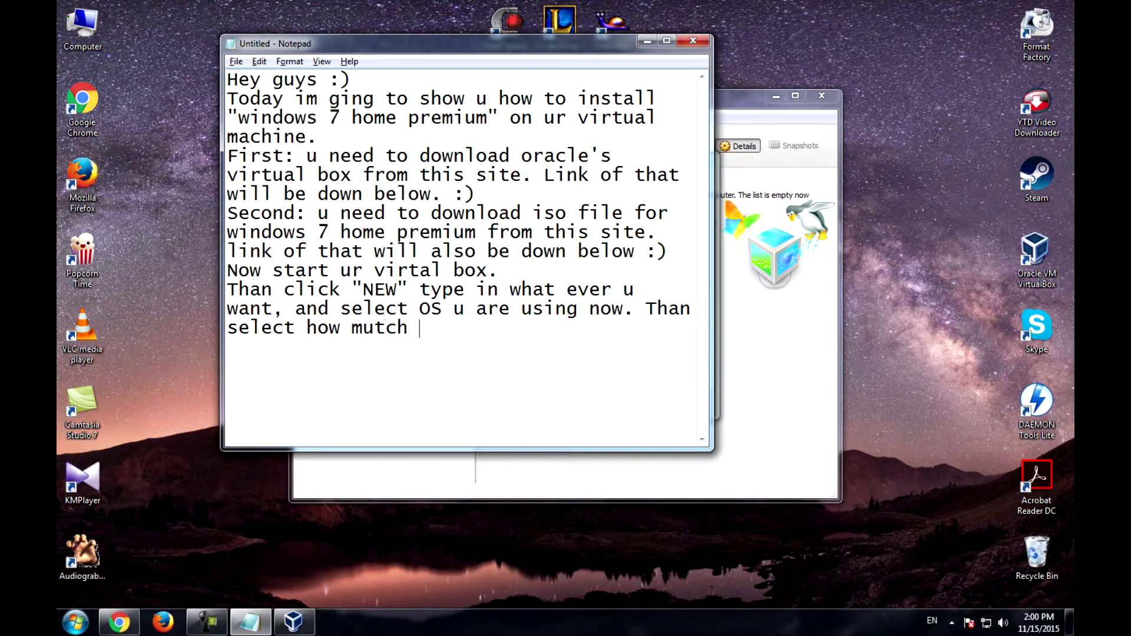
type("ram u want to use ")
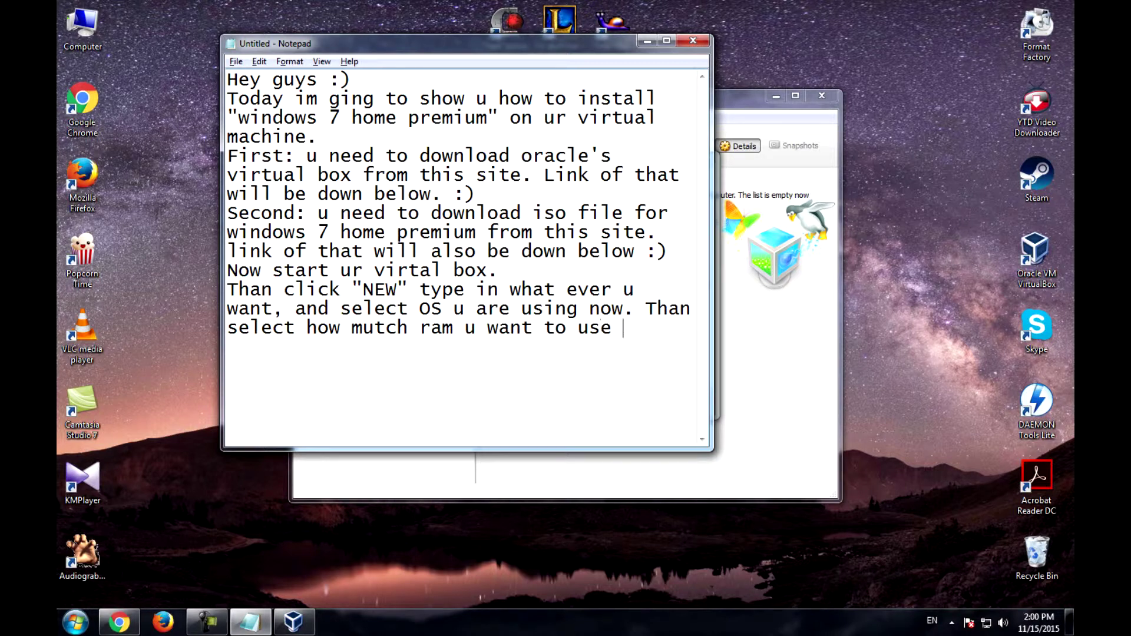
type("for this virtual ")
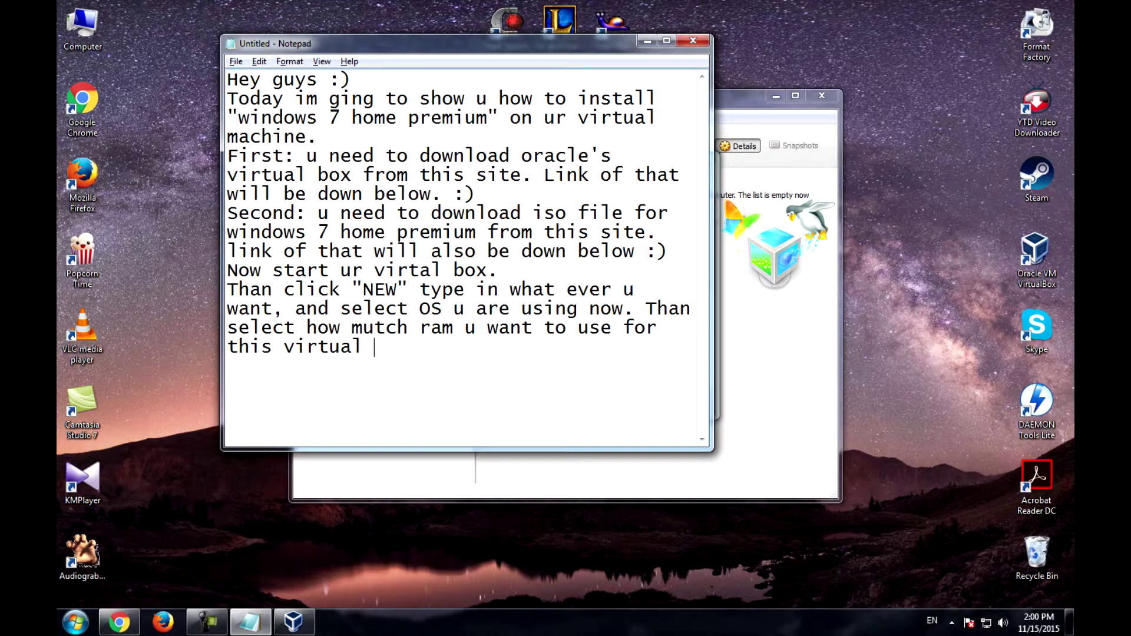
type("machine,")
key("BackSpace")
type("i will 2Gb *")
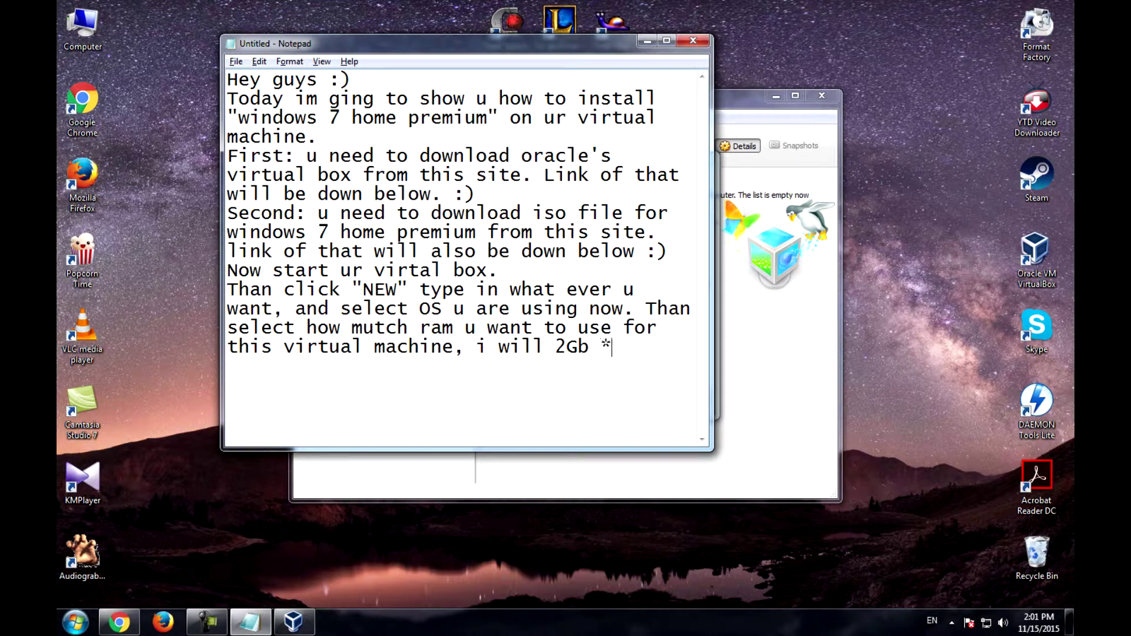
key("BackSpace")
type("(2048Mb)")
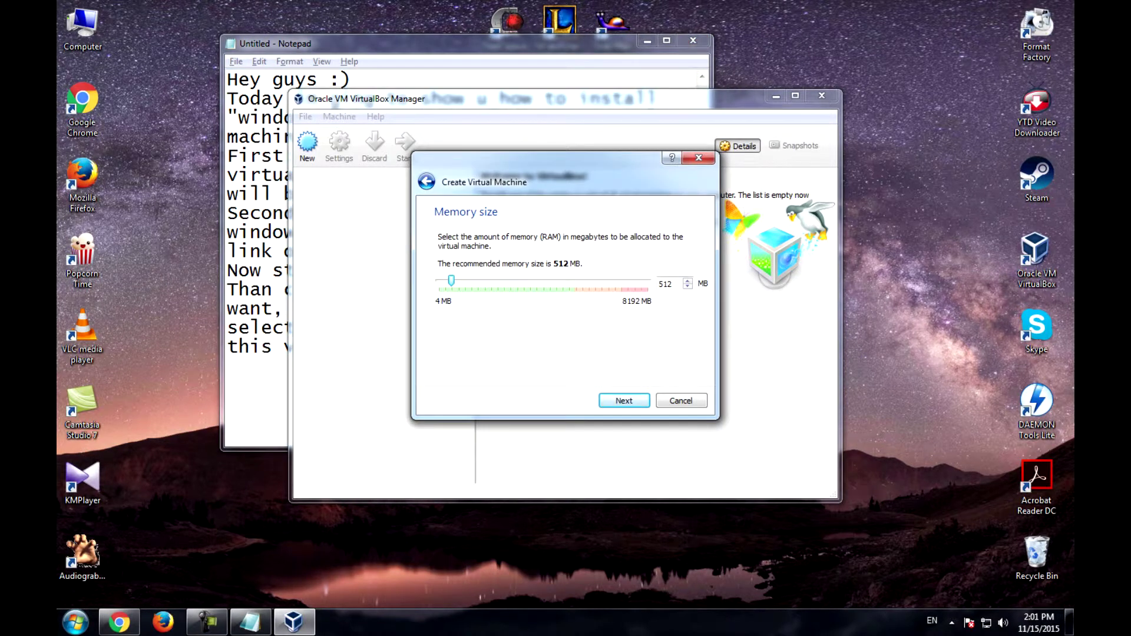
In VirtualBox, set the virtual machine's memory size to 2048 MB and continue to the hard disk settings
key("Tab")
type("2048")
key("Return")
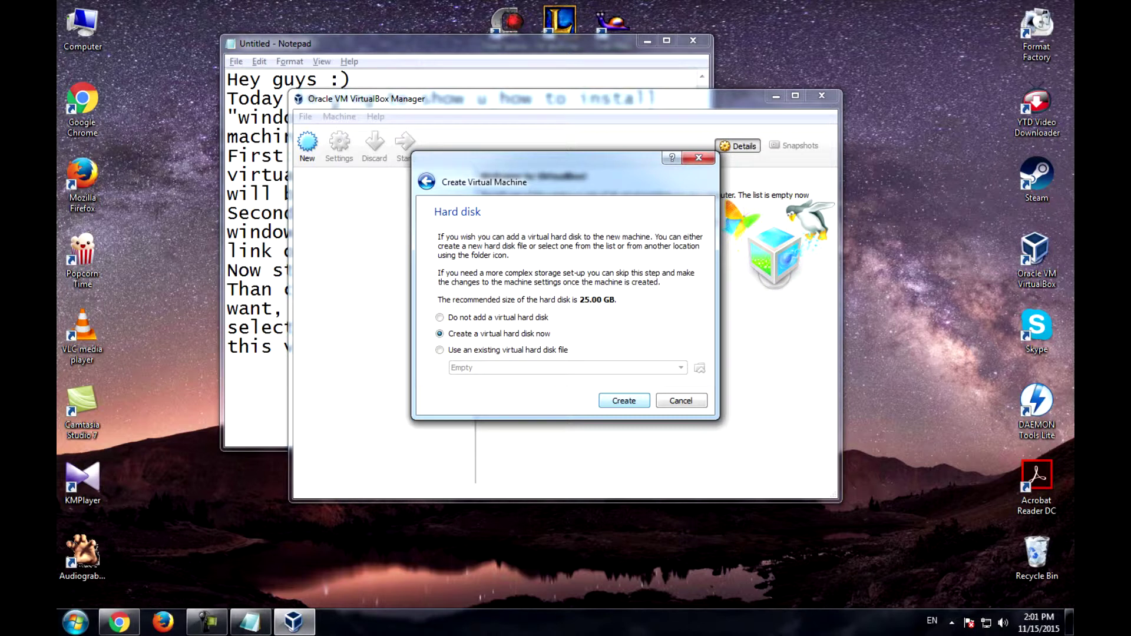
In Notepad, end the RAM sentence with a period and add the line "Than click create", and start creating a virtual hard disk in VirtualBox
left_click(261, 346)
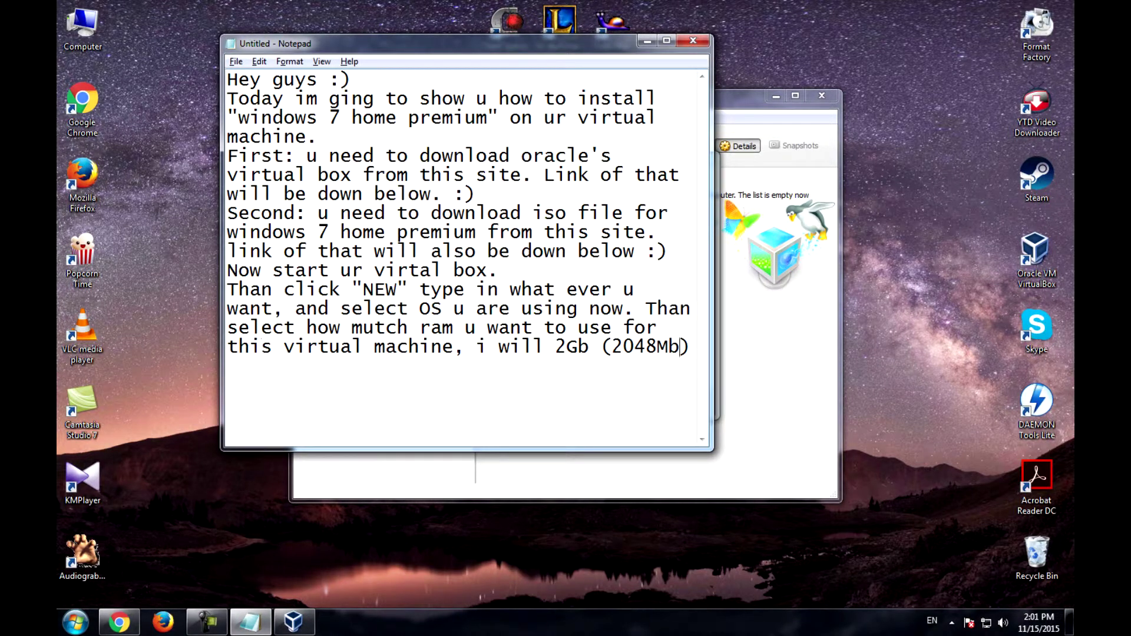
key("End")
type(".")
key("Return")
type("Than click")
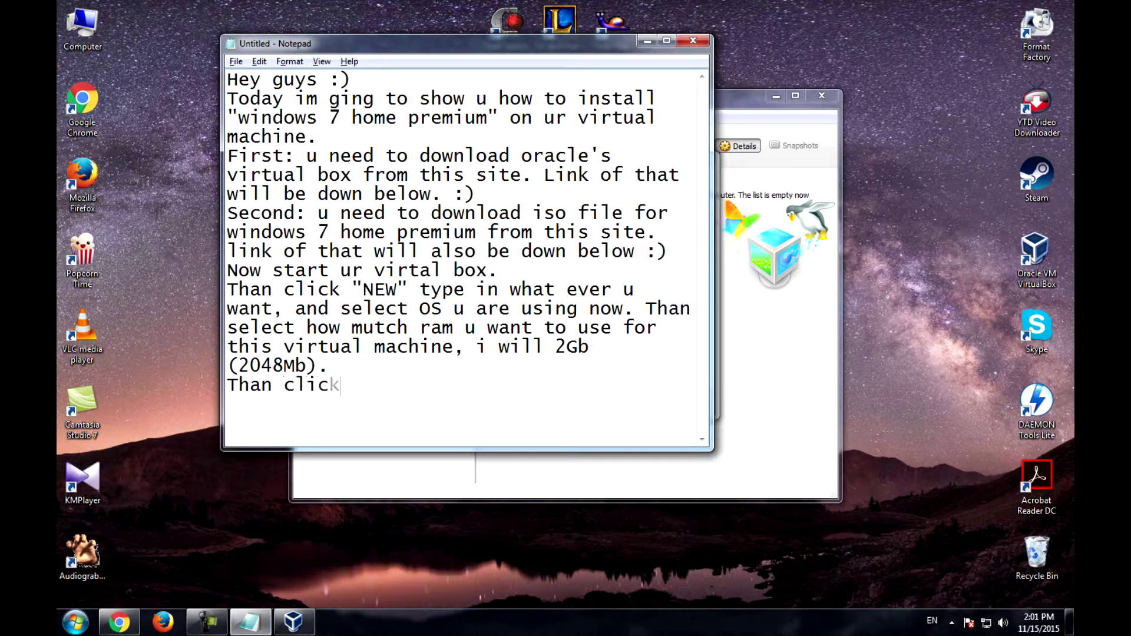
type(" create")
key("alt+Tab")
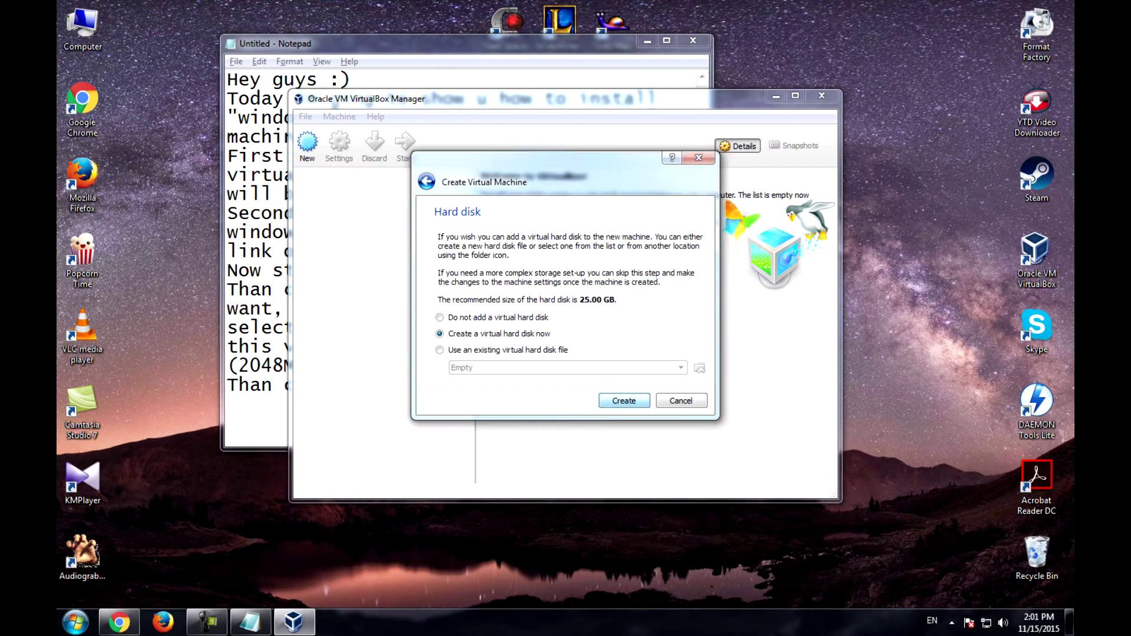
key("Return")
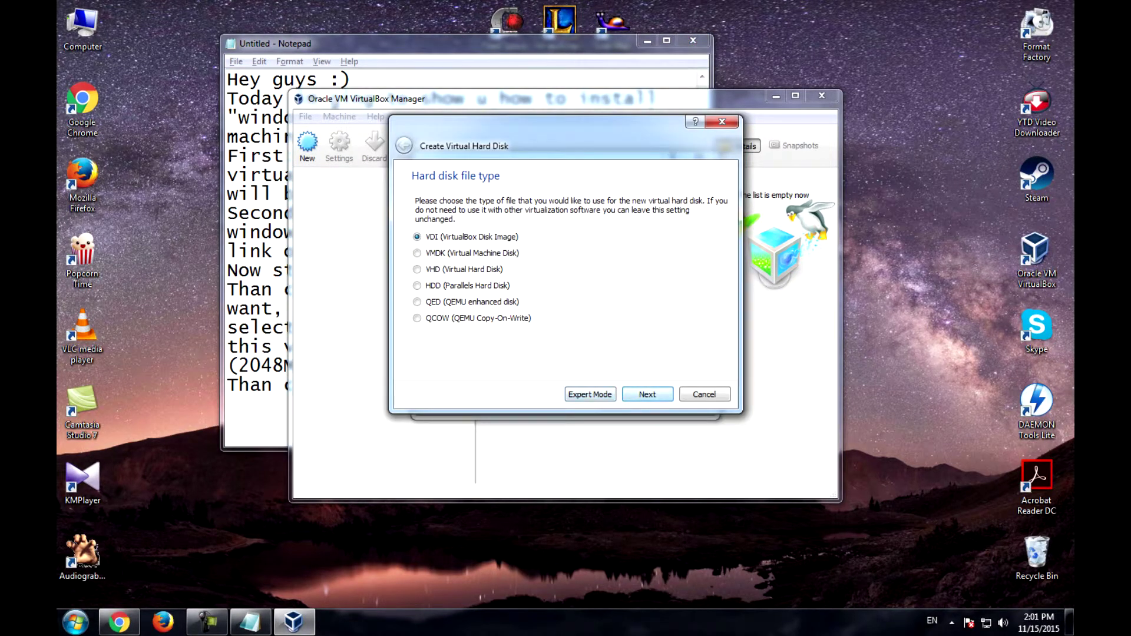
In Notepad, extend the last line with ", and now just click "Next""
key("alt+Tab")
type("a")
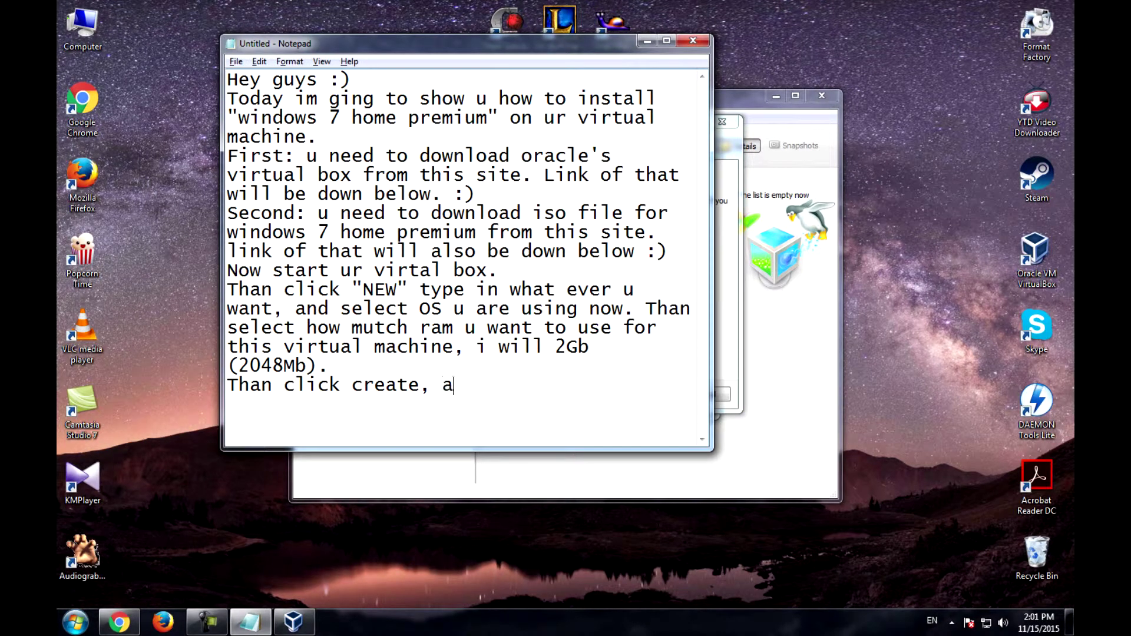
type("nd now just click ne")
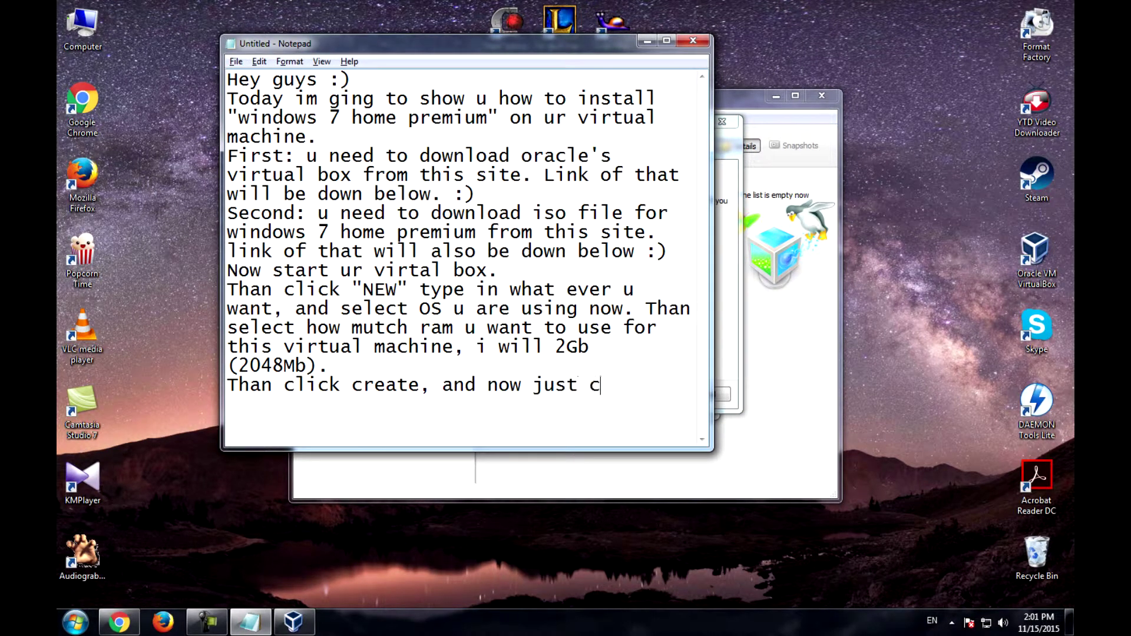
key("BackSpace")
key("BackSpace")
type("\"Next")
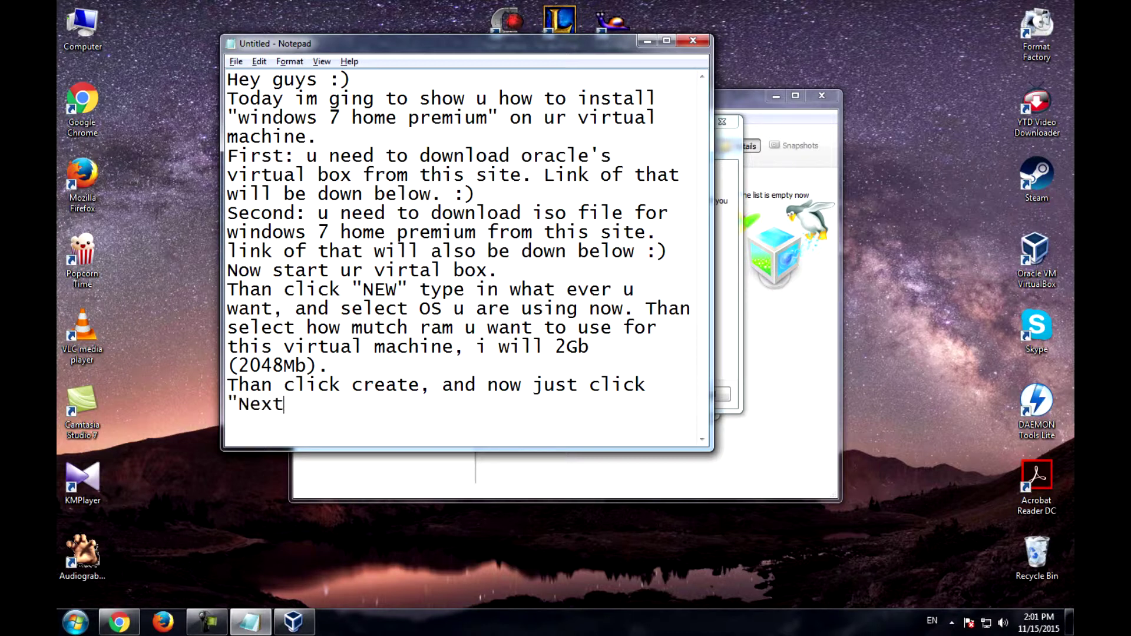
type(";")
key("BackSpace")
type("\"|")
key("BackSpace")
In VirtualBox, create the virtual hard disk with the default VDI type, dynamically allocated storage and 25.00 GB size
key("alt+Tab")
left_click(647, 394)
key("Return")
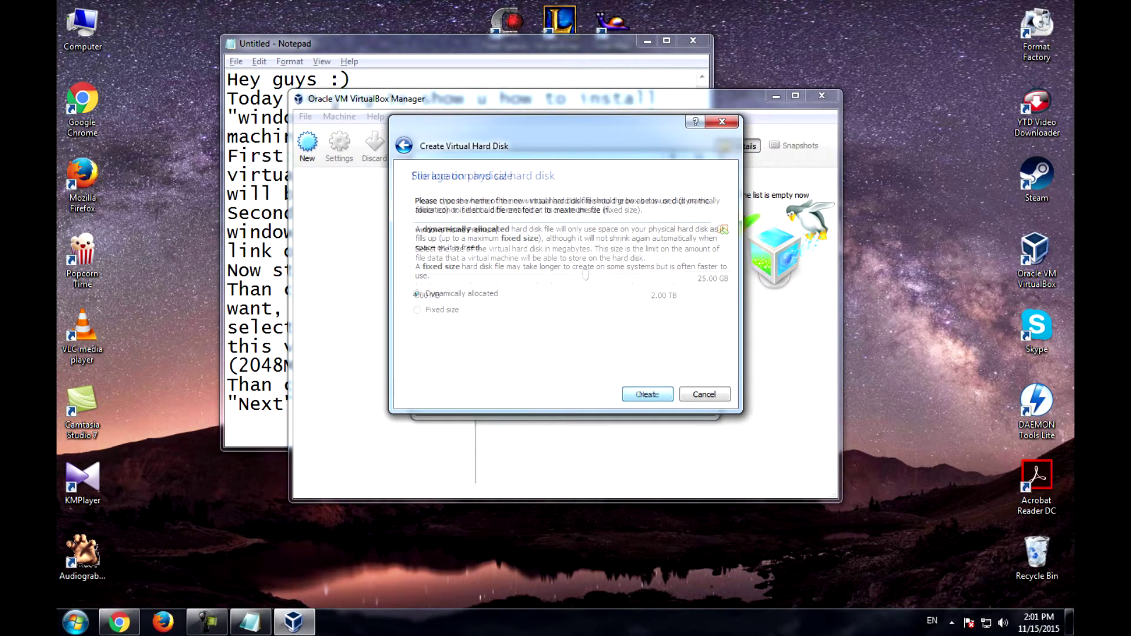
key("Return")
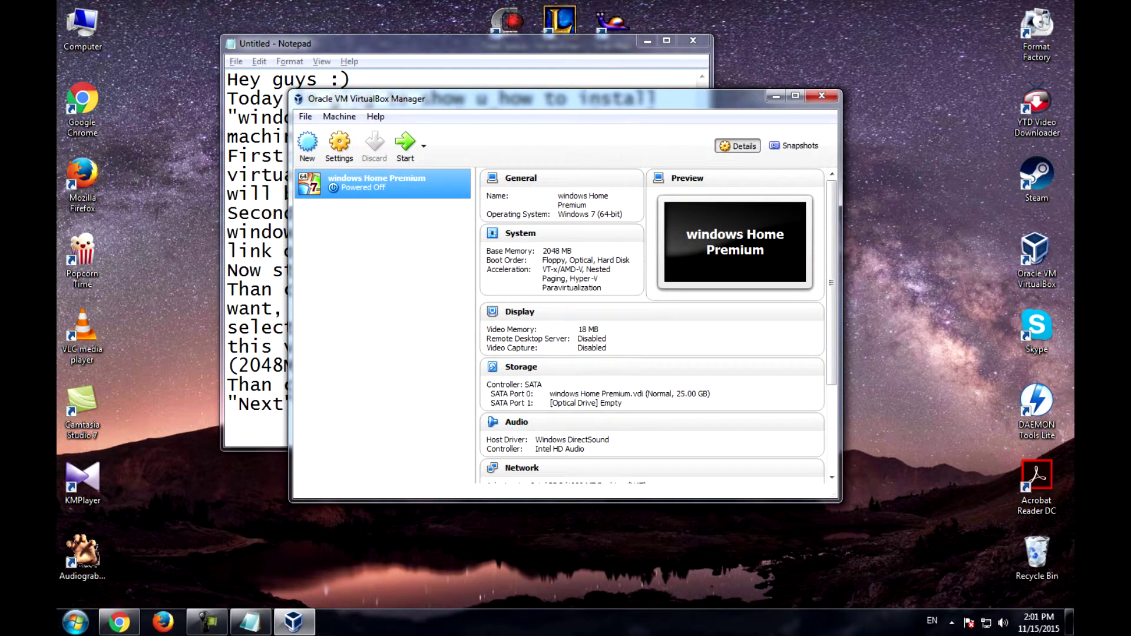
In Notepad, append ". now click start so u could power ur machine", and start the windows Home Premium machine in VirtualBox
key("alt+Tab")
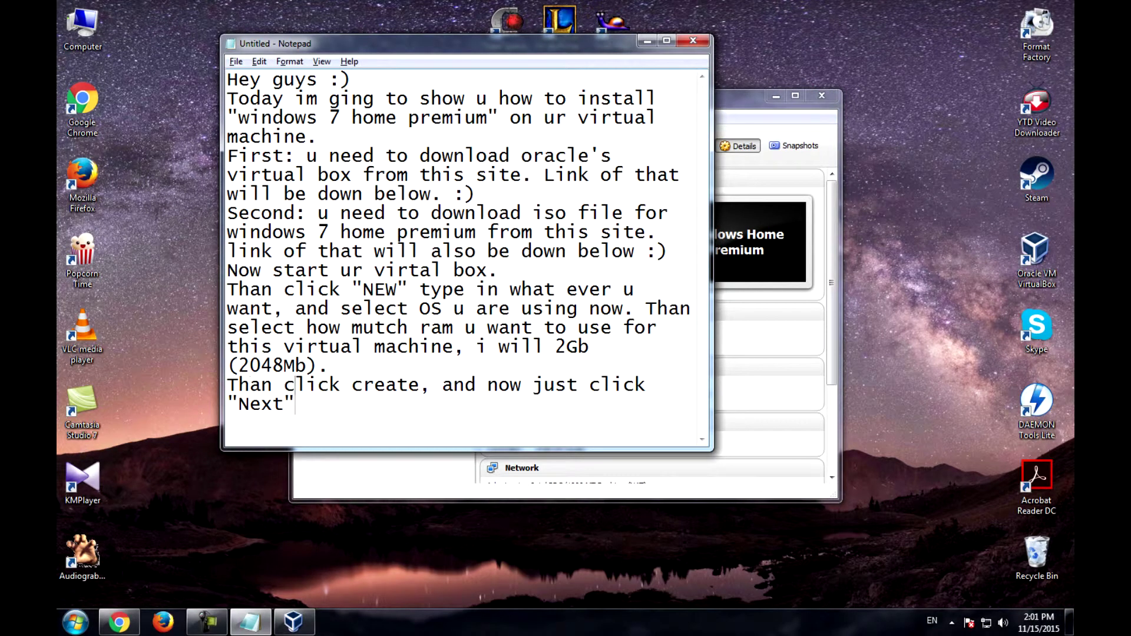
type(". now click start")
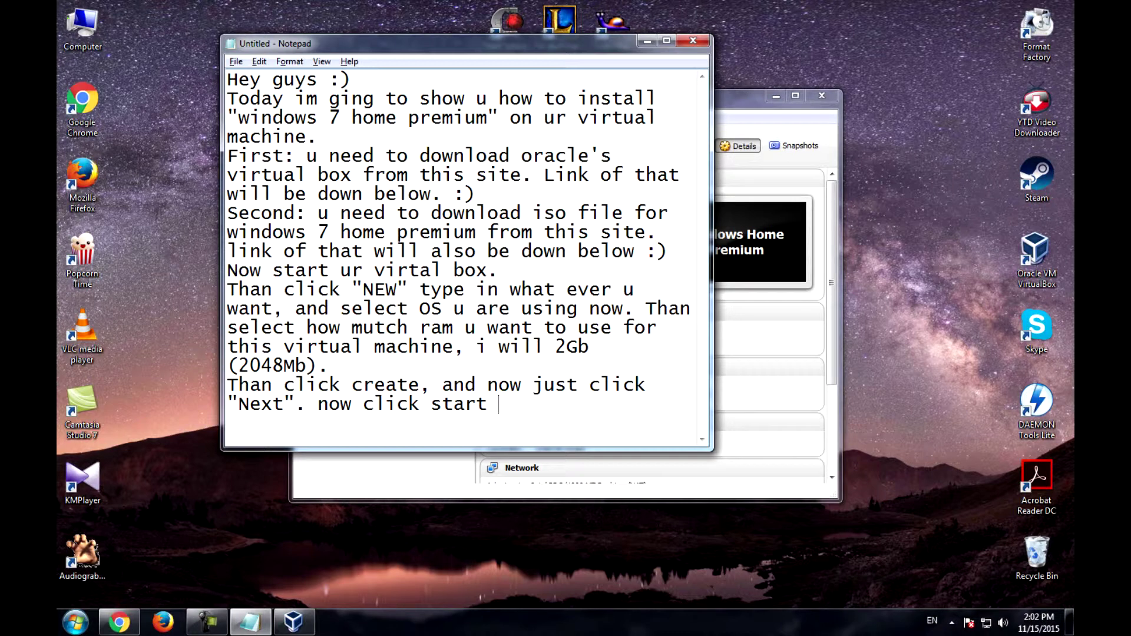
type("so u co")
key("BackSpace")
type("ould power")
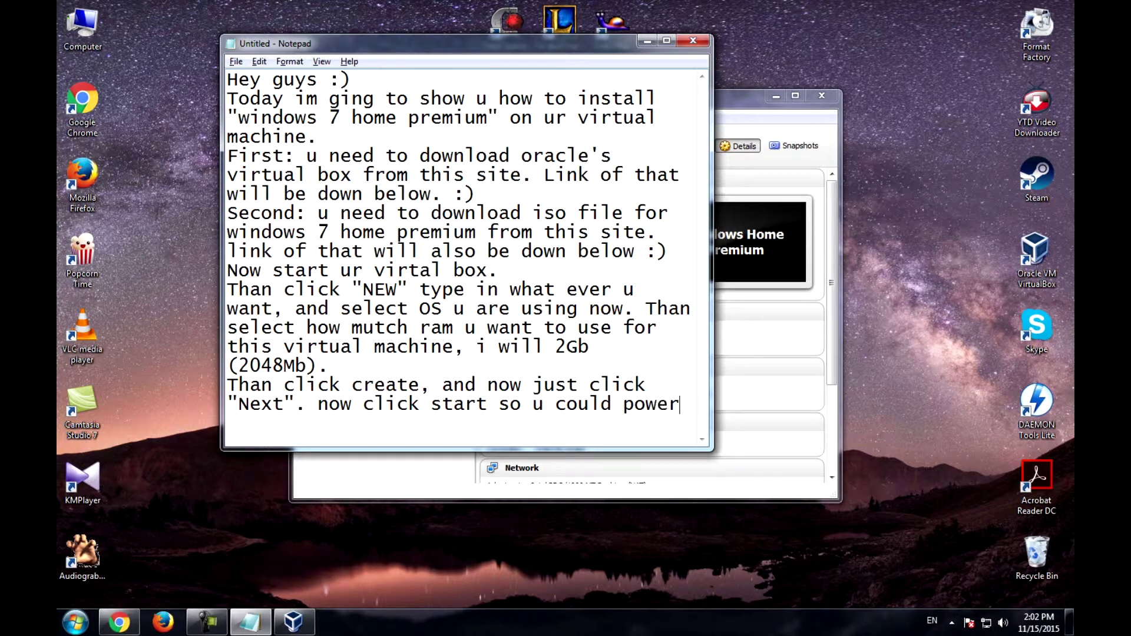
type(" ur machine")
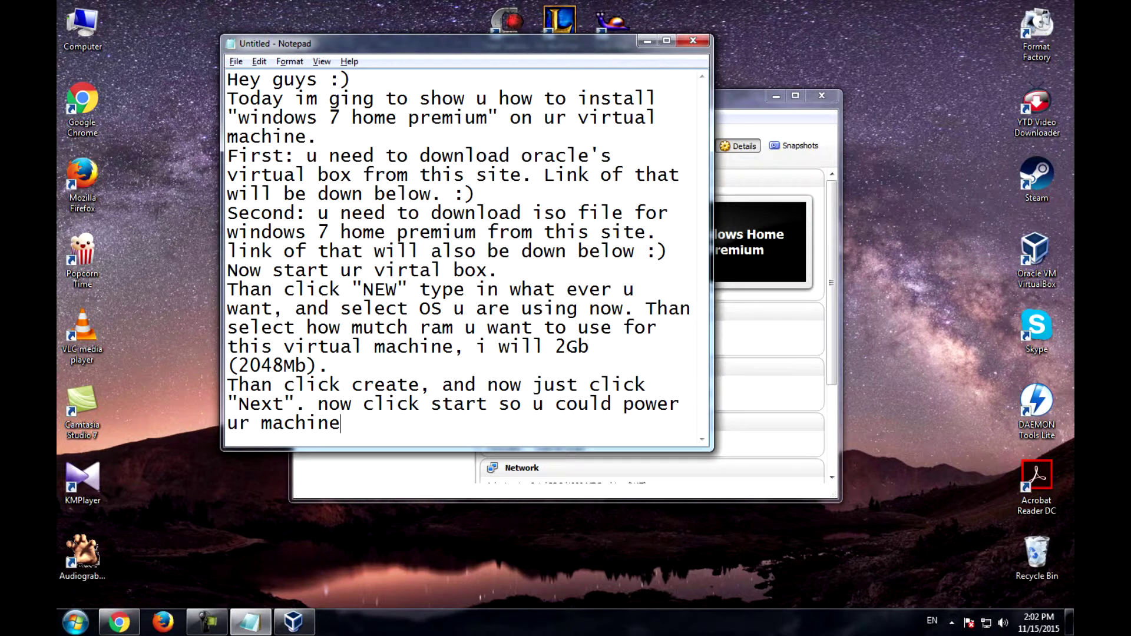
key("alt+Tab")
left_click(405, 145)
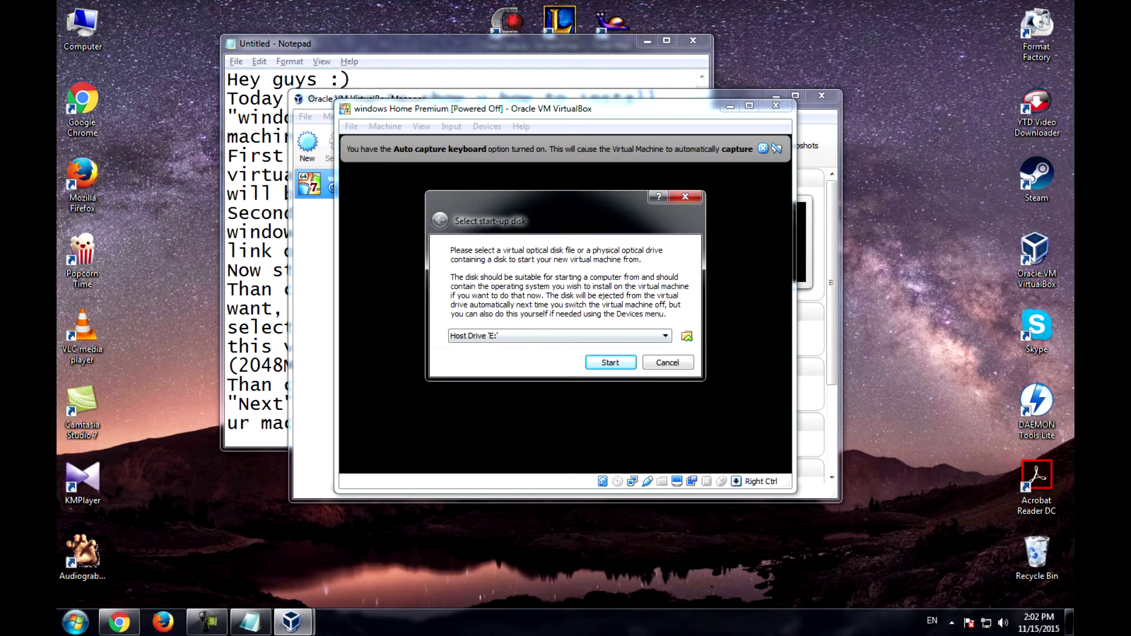
Append ". Now select iso file" in Notepad and choose Windows 7 Home Premium SP1 (64 Bit).iso as the start-up disk in VirtualBox
key("alt+Tab")
type(".")
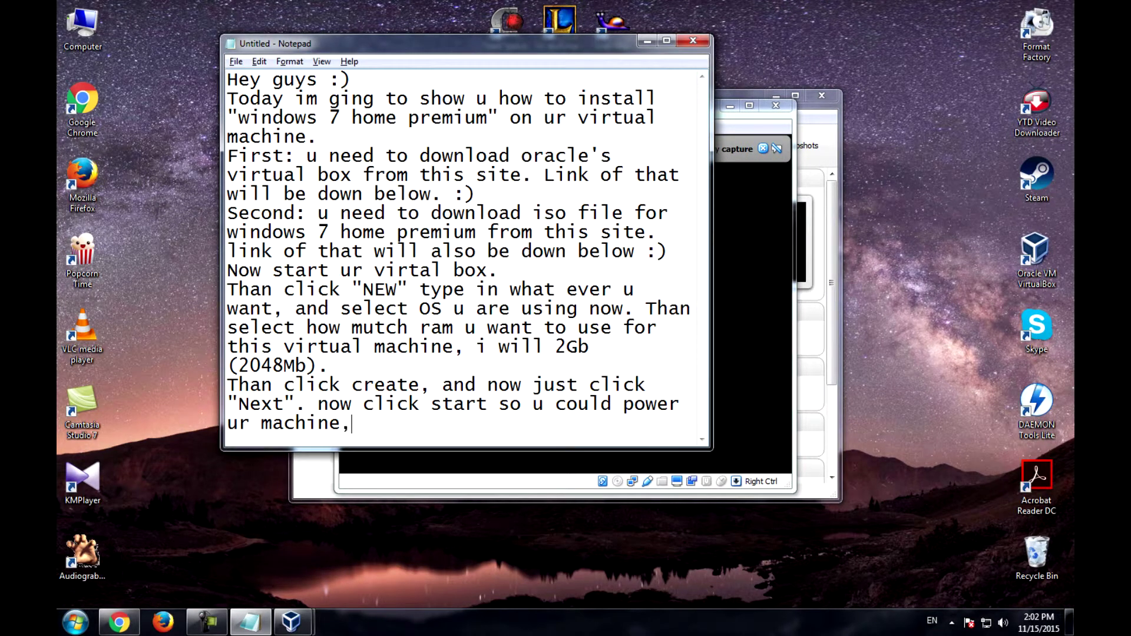
type(" Now select ")
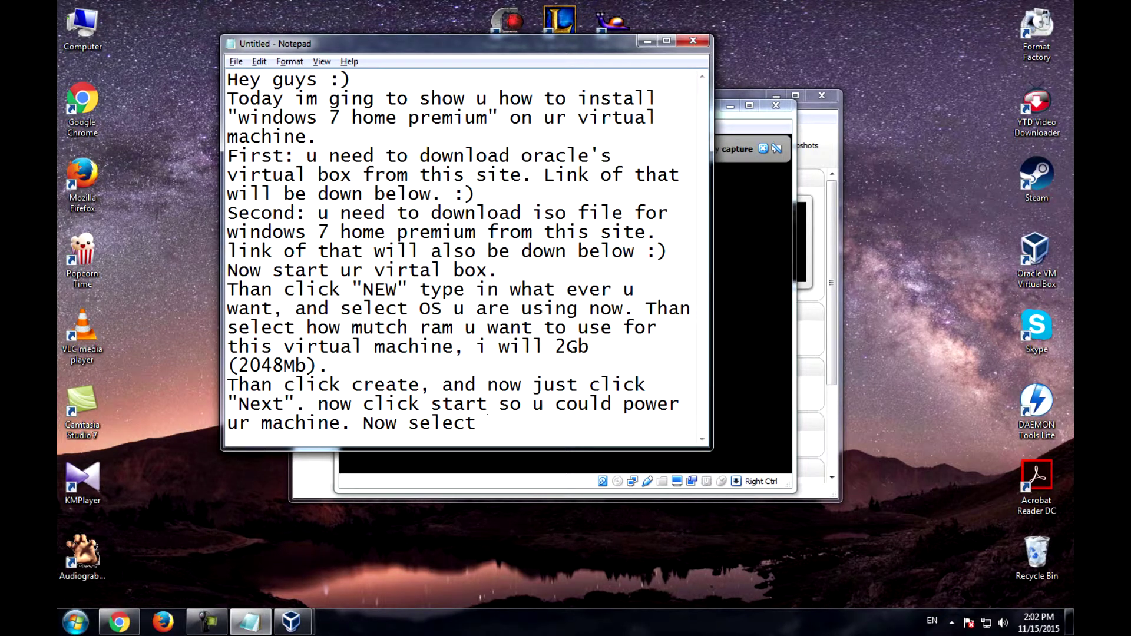
type("iso file")
key("alt+Tab")
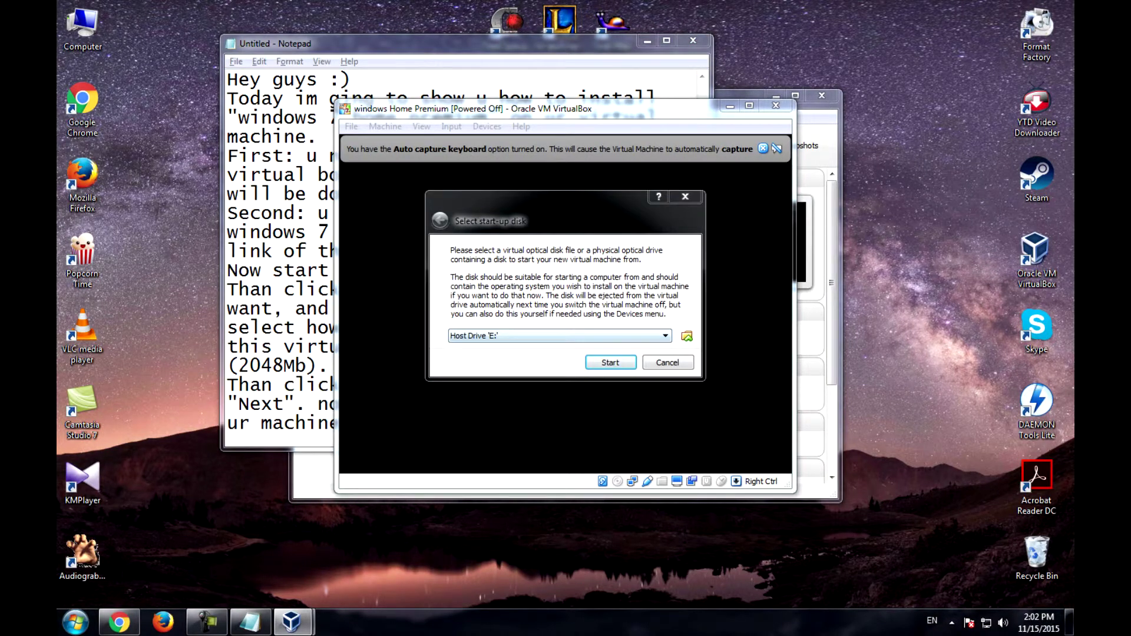
key("Escape")
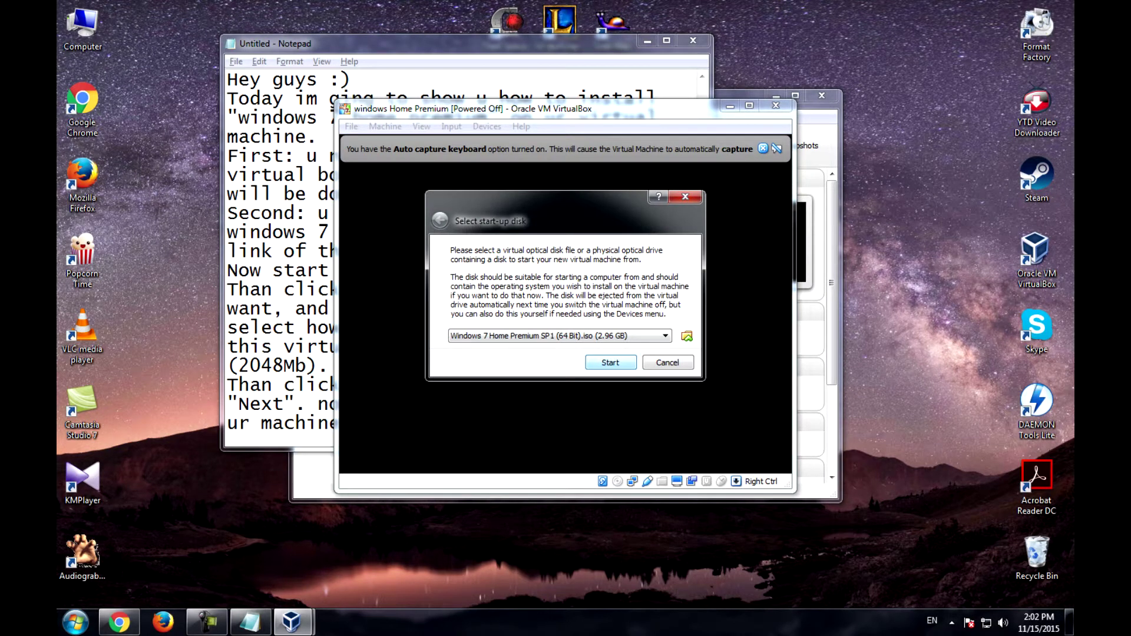
Append ", and than click start" to the Notepad instructions and boot the virtual machine from the selected ISO
key("alt+Tab")
type("and than cli")
type("ck start")
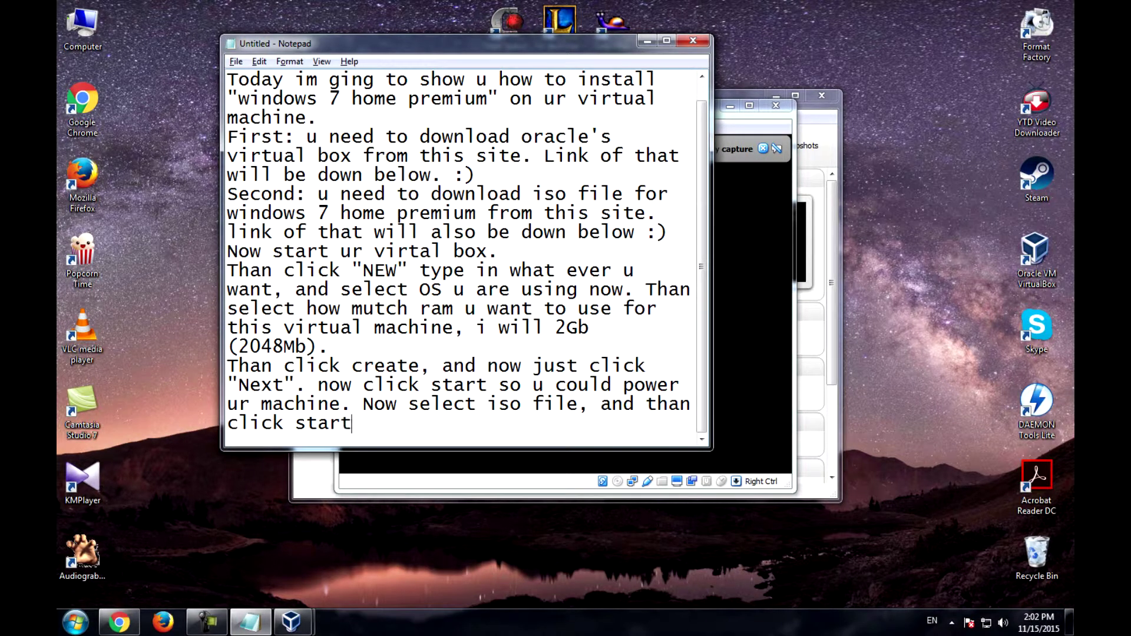
key("alt+Tab")
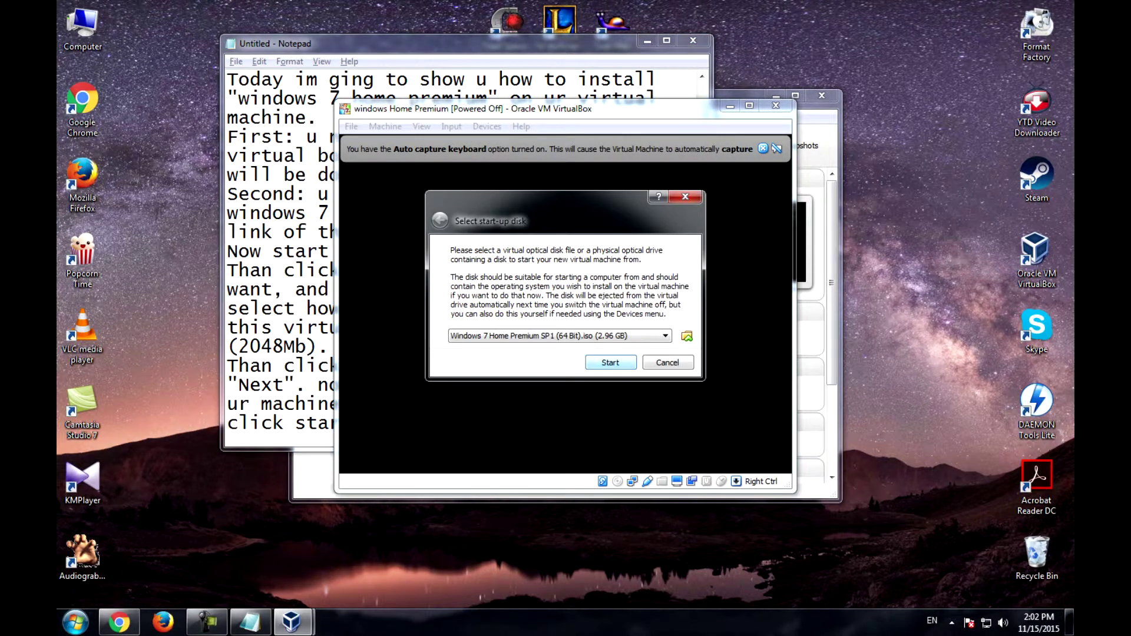
key("Return")
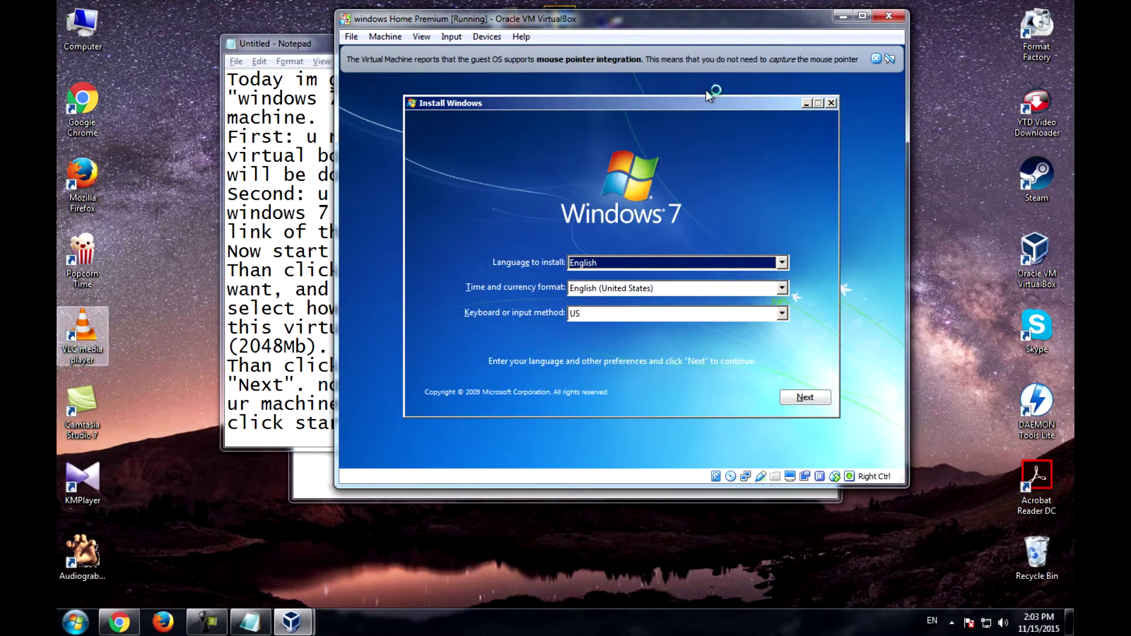
In Notepad, append ". Now setup begins. Click "next"" to the instructions
left_click(251, 621)
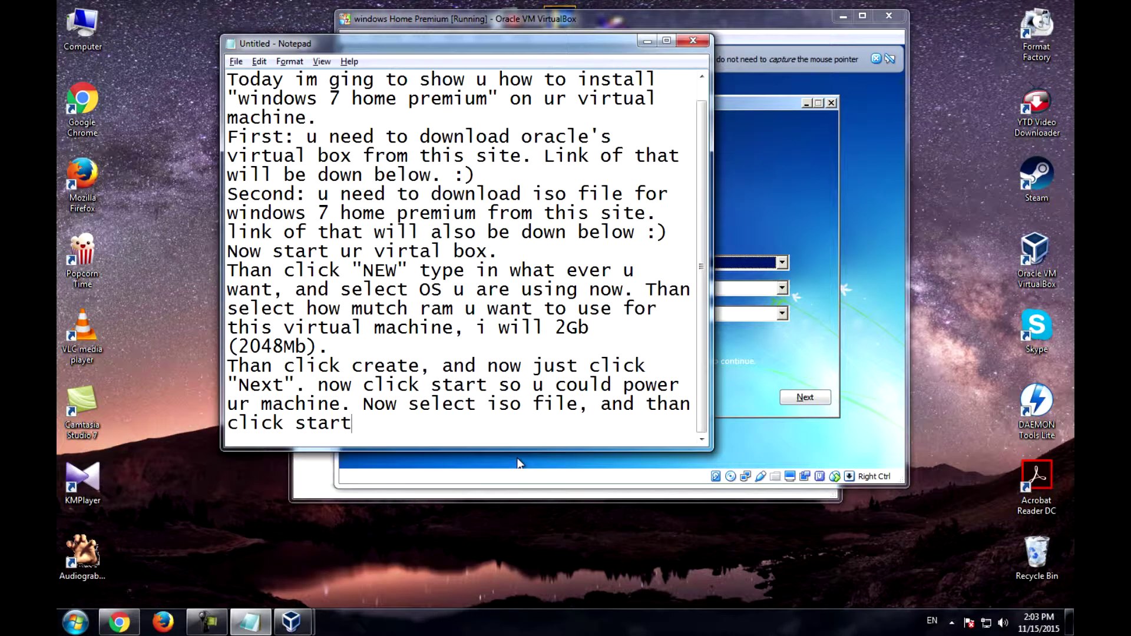
type(". Now setup begin")
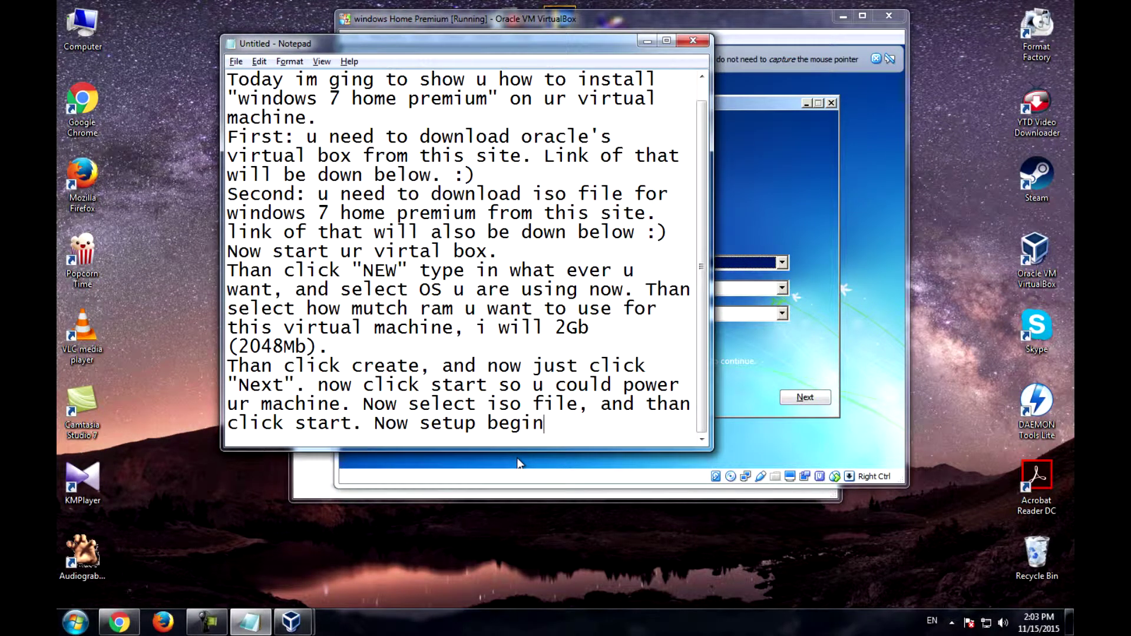
type("s")
key("BackSpace")
type(". Click N")
key("BackSpace")
type(":")
key("BackSpace")
type("\"next\"")
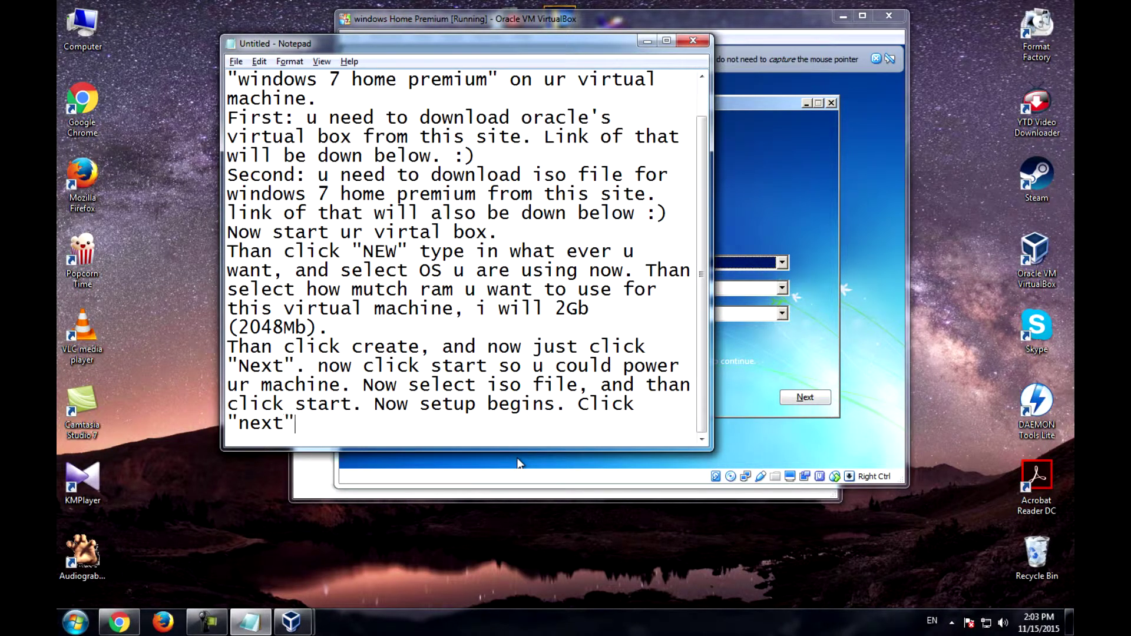
Continue the Windows 7 setup in the virtual machine with the default language, format and keyboard settings, and return to the Notepad instructions
left_click(740, 337)
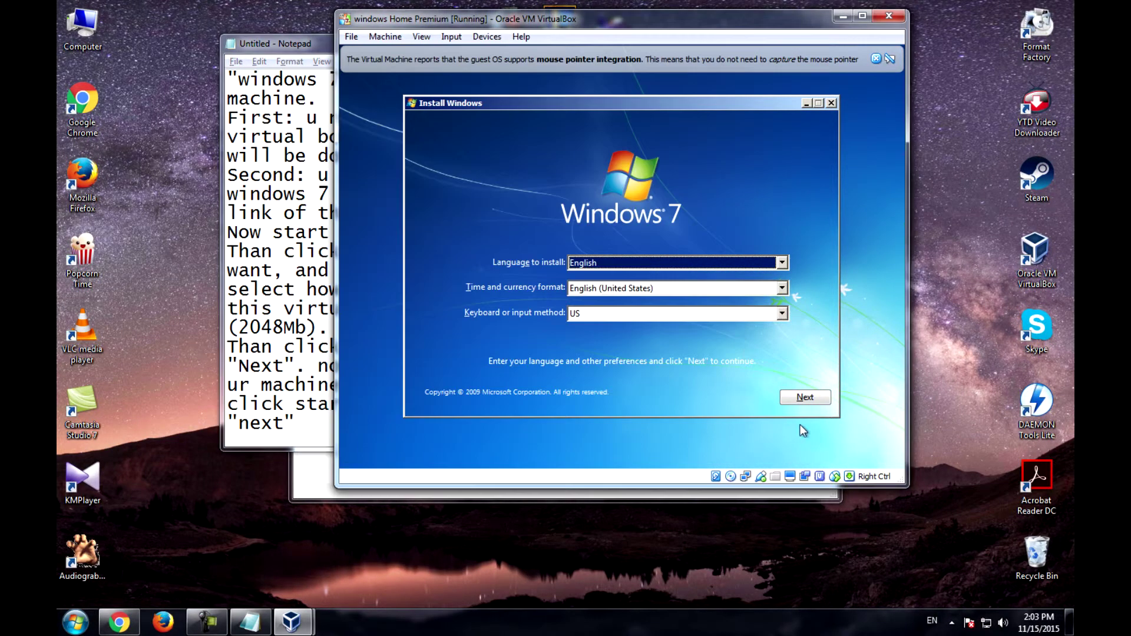
left_click(805, 398)
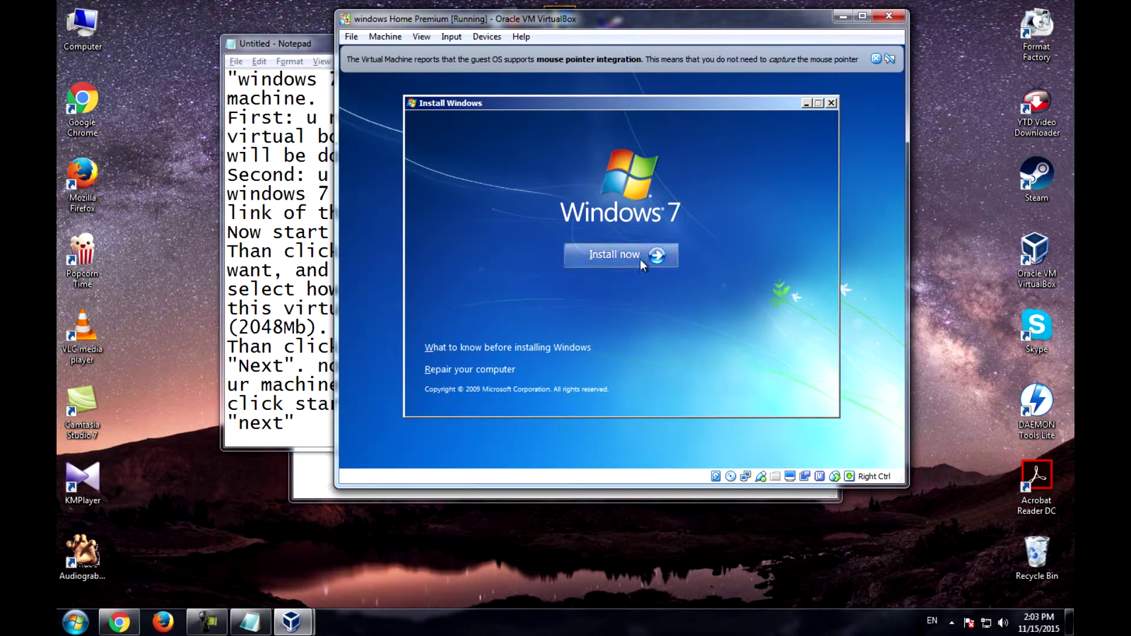
left_click(327, 348)
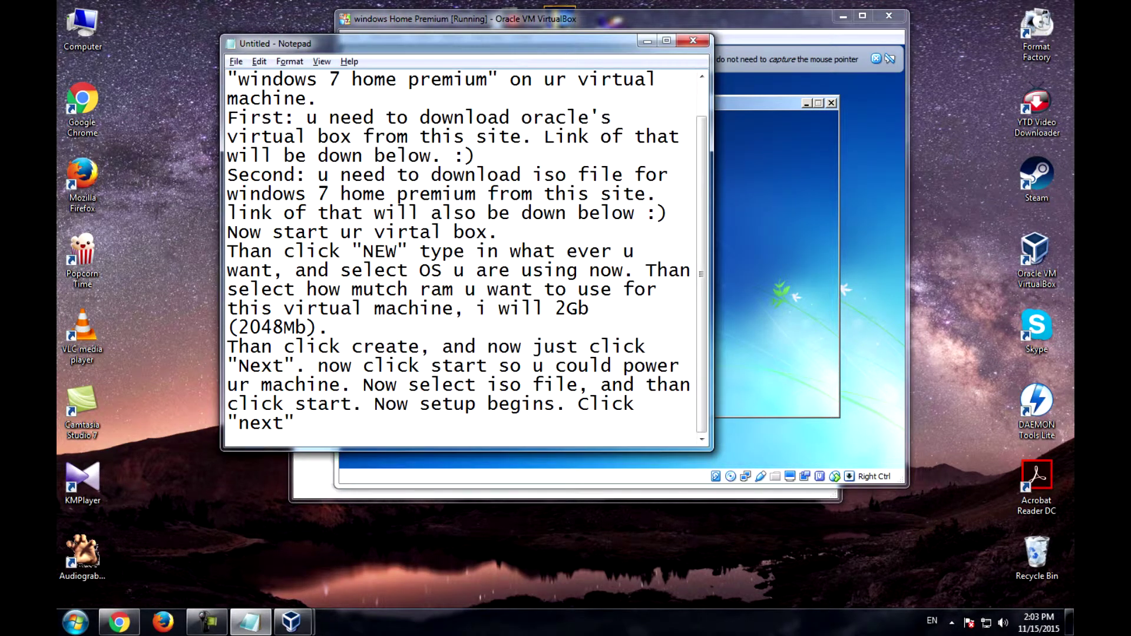
Append ", than "install now"" to the Notepad instructions and start the Windows 7 installation in the virtual machine, accepting the license terms
type("than \"install now\"")
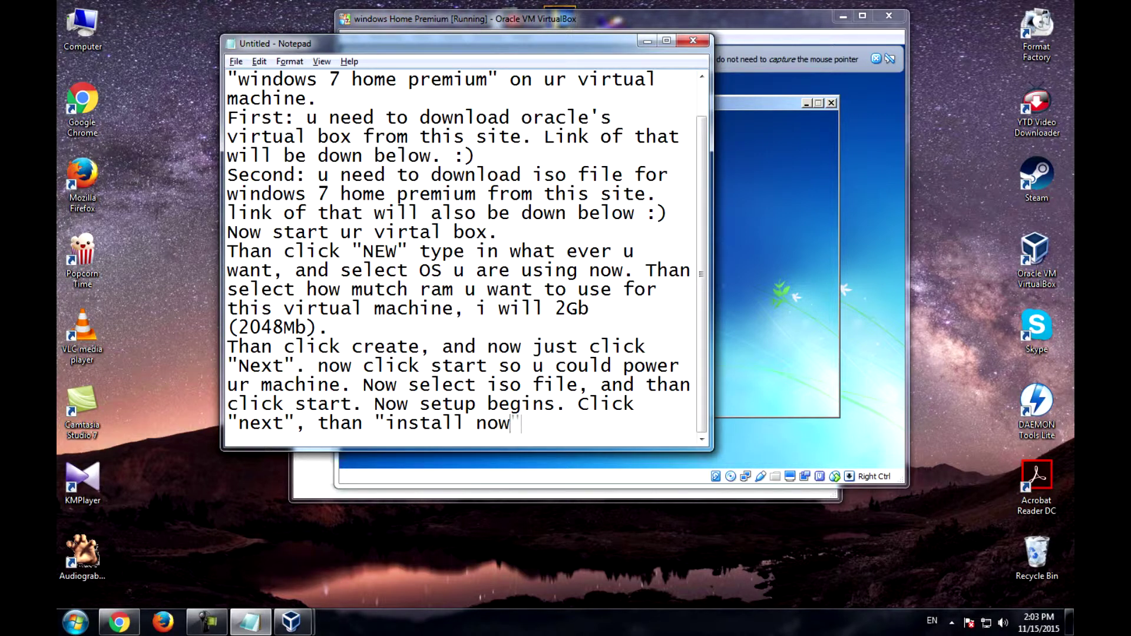
left_click(821, 324)
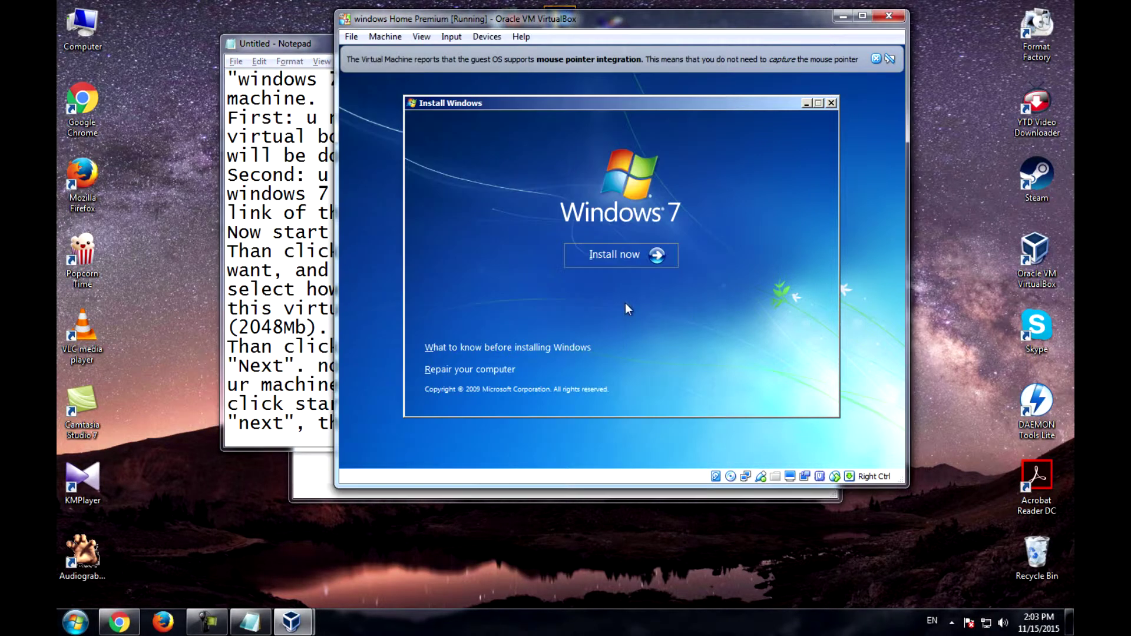
left_click(592, 248)
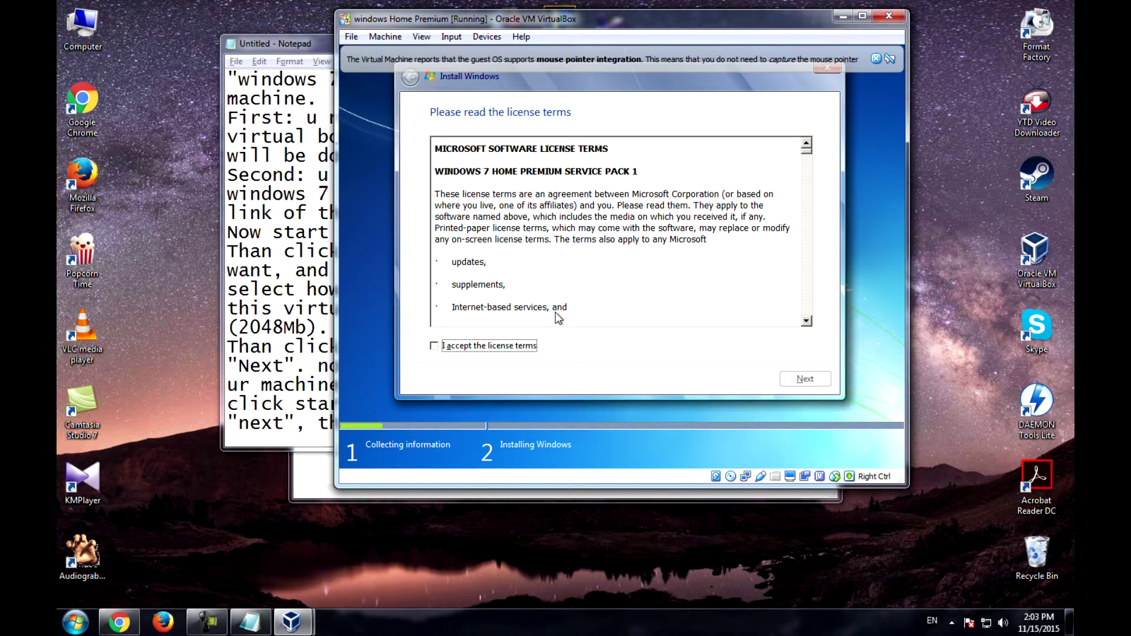
left_click(495, 348)
left_click(812, 378)
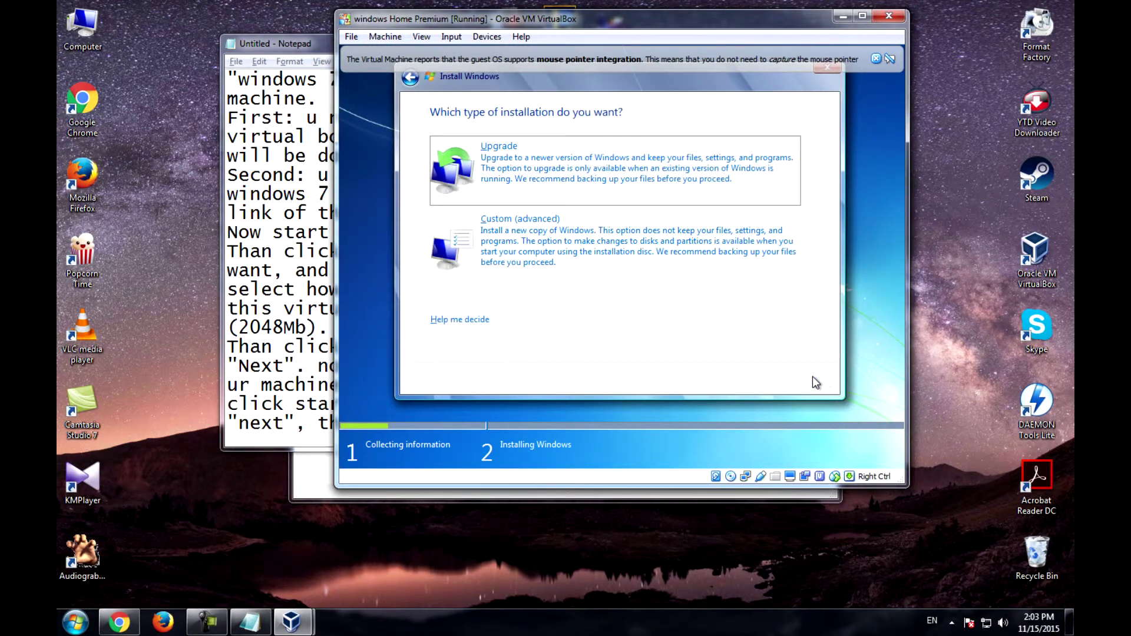
In Notepad, append ". Now click "custom"" to the end of the instructions
left_click(292, 383)
key("ctrl+End")
type(". Now click ")
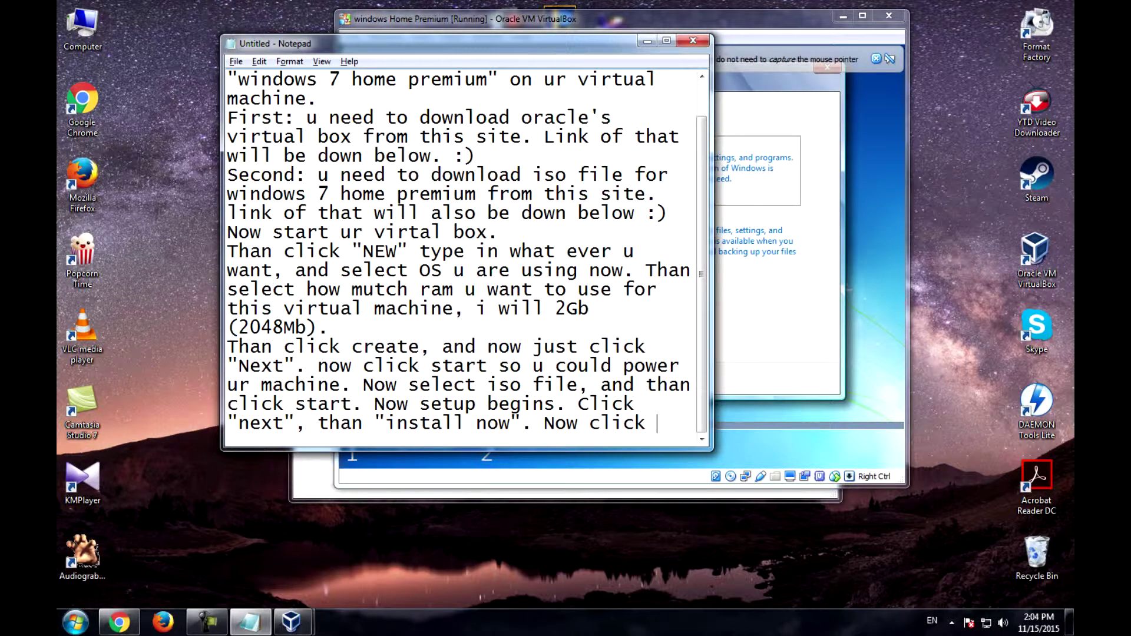
type("\"custom\"")
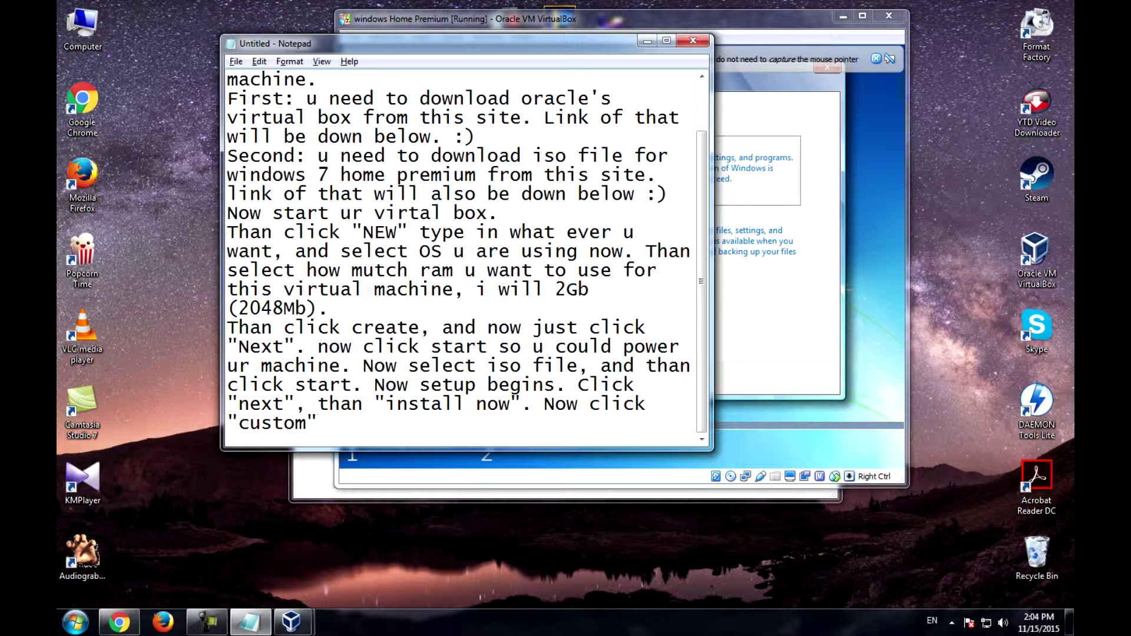
In the virtual machine, choose the Custom (advanced) installation and install Windows on Disk 0 Unallocated Space
left_click(828, 412)
left_click(546, 260)
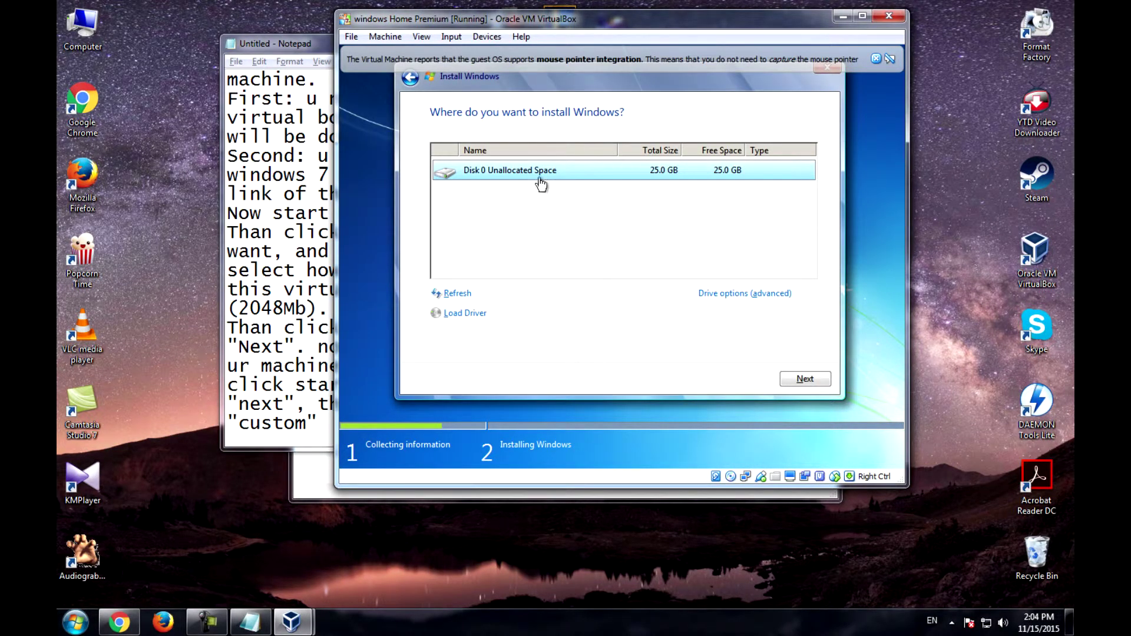
left_click(816, 378)
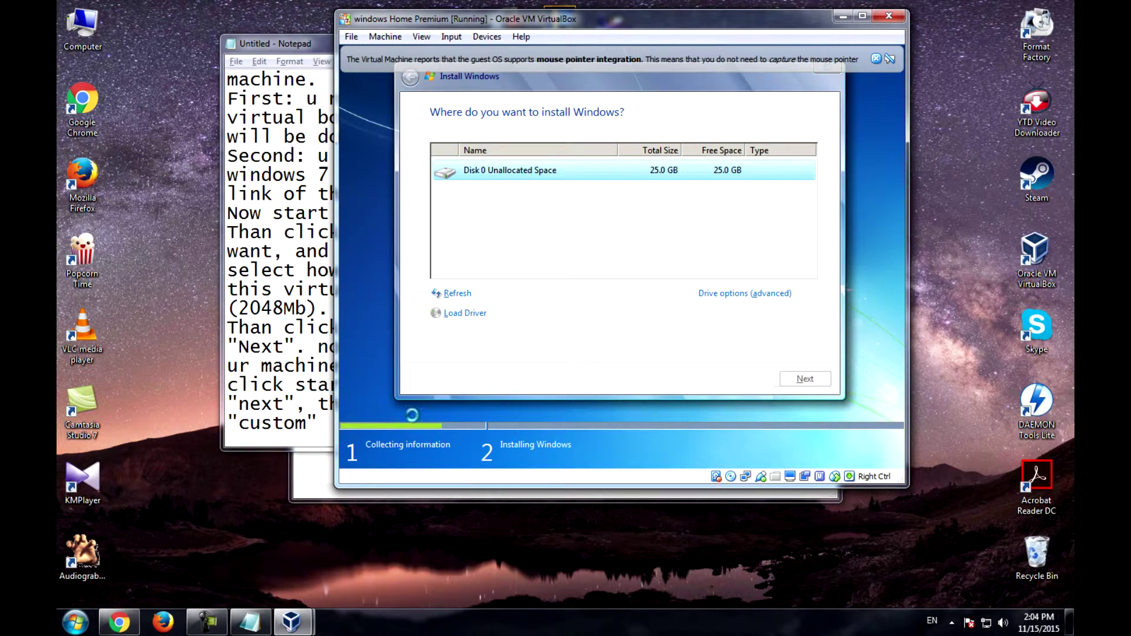
Continue the Notepad instructions with ", than click "next" and ur instalation"
left_click(327, 422)
type(", tha")
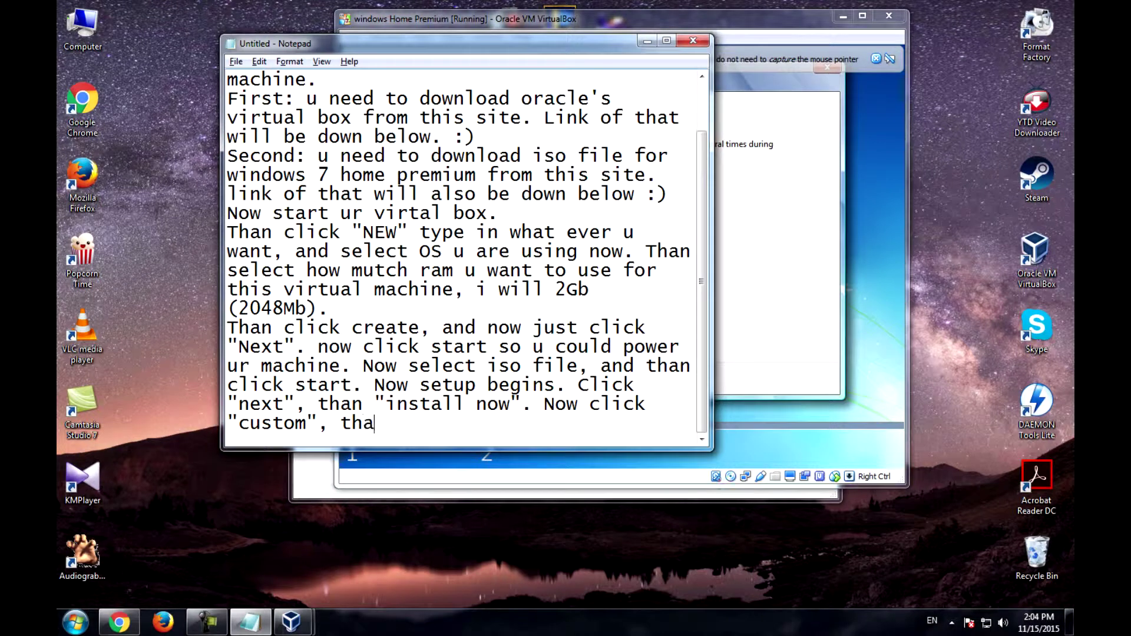
type("n click \"next\" and ")
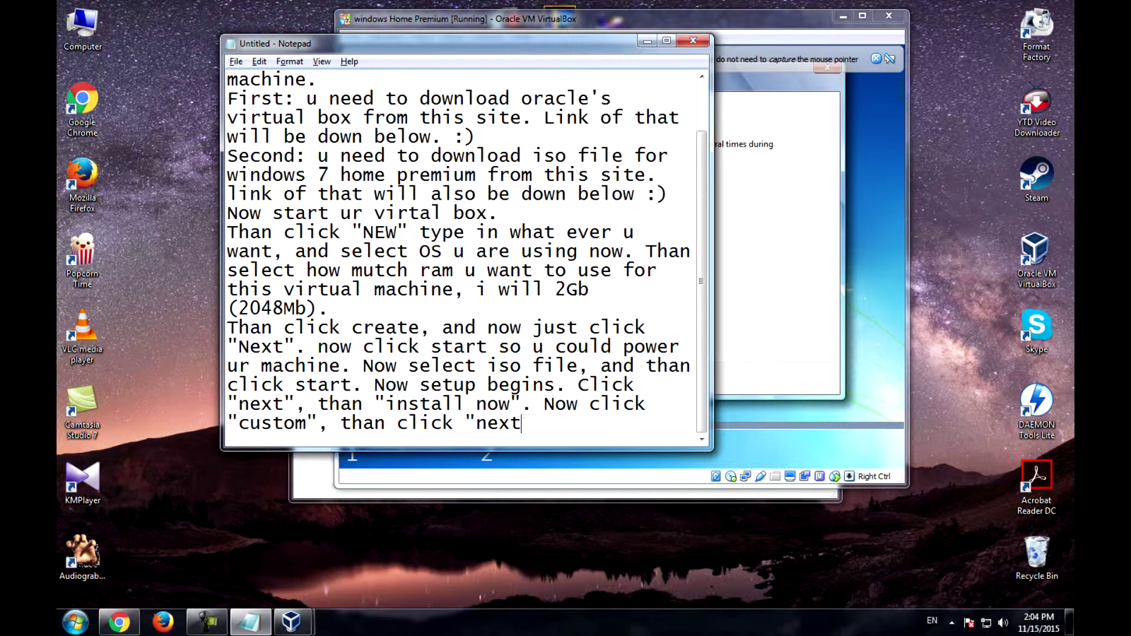
type("ur setu")
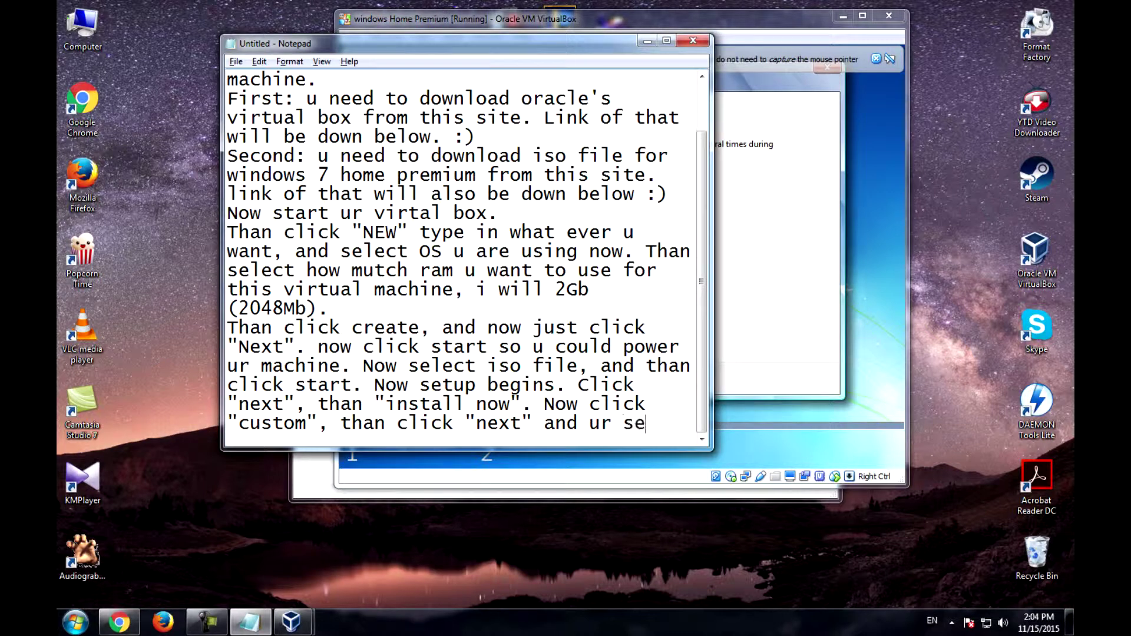
key("BackSpace")
key("BackSpace")
key("BackSpace")
key("BackSpace")
type("instalation")
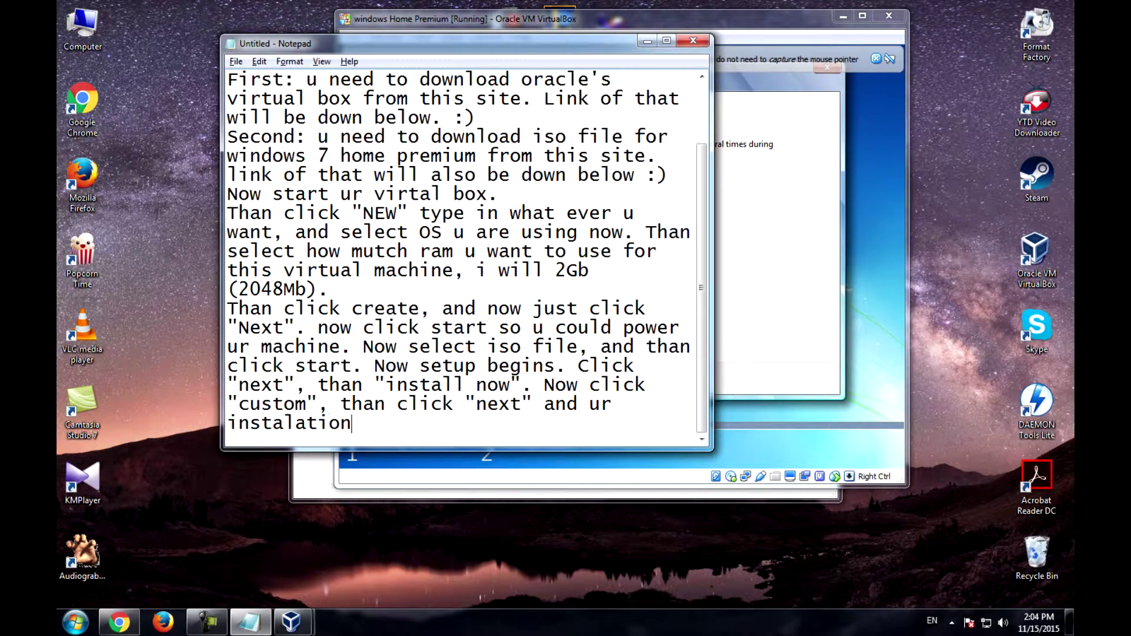
Complete the Notepad text with " will begin. I will pause and i will see u when instalation is complete"
type(" will begin. I will pause and ")
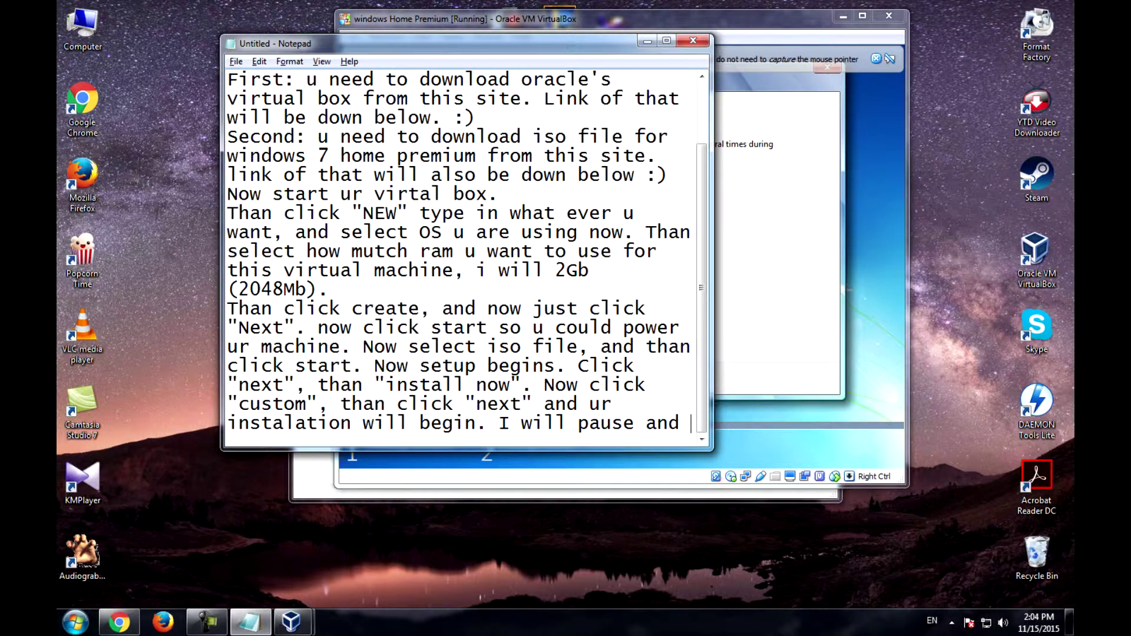
type("i will see u ")
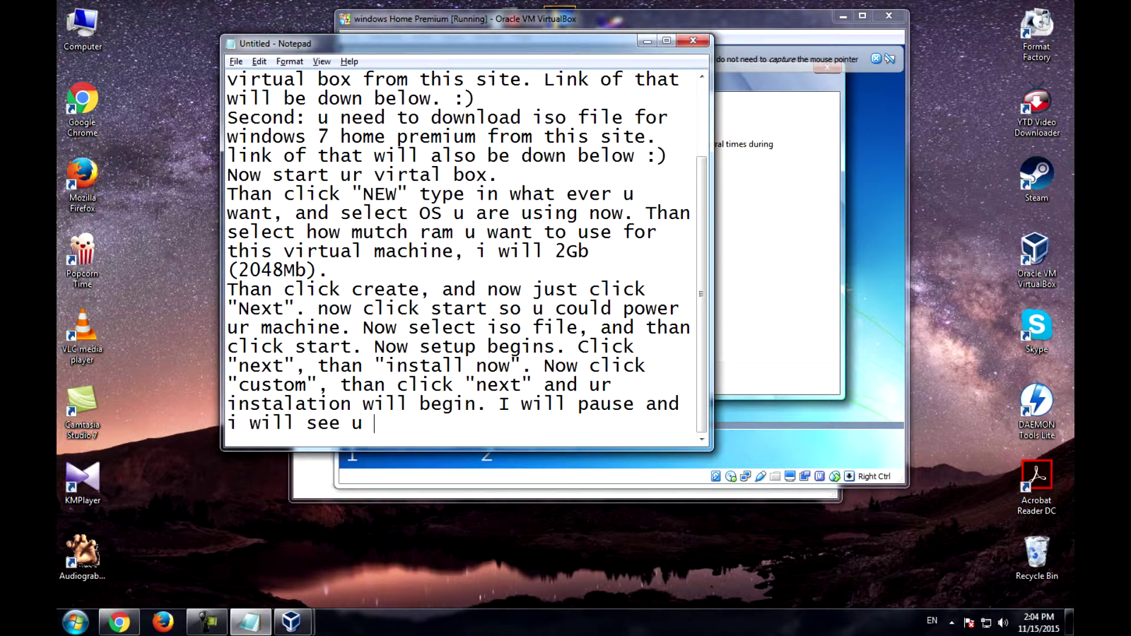
type("when instalation")
key("BackSpace")
key("BackSpace")
key("BackSpace")
type("ion is complete")
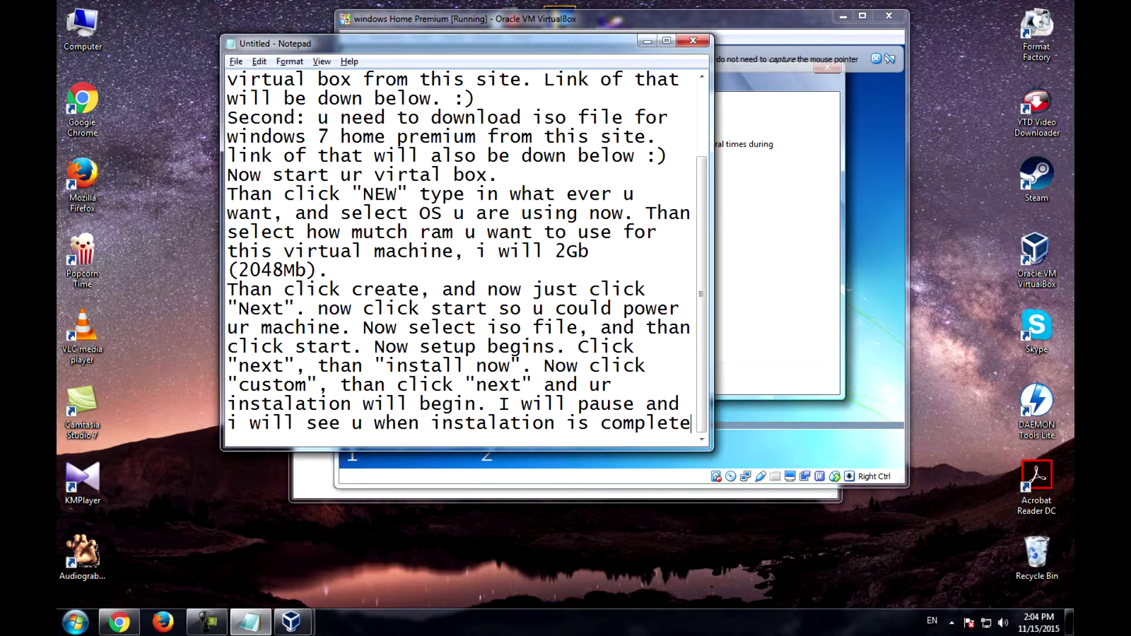
left_click(754, 211)
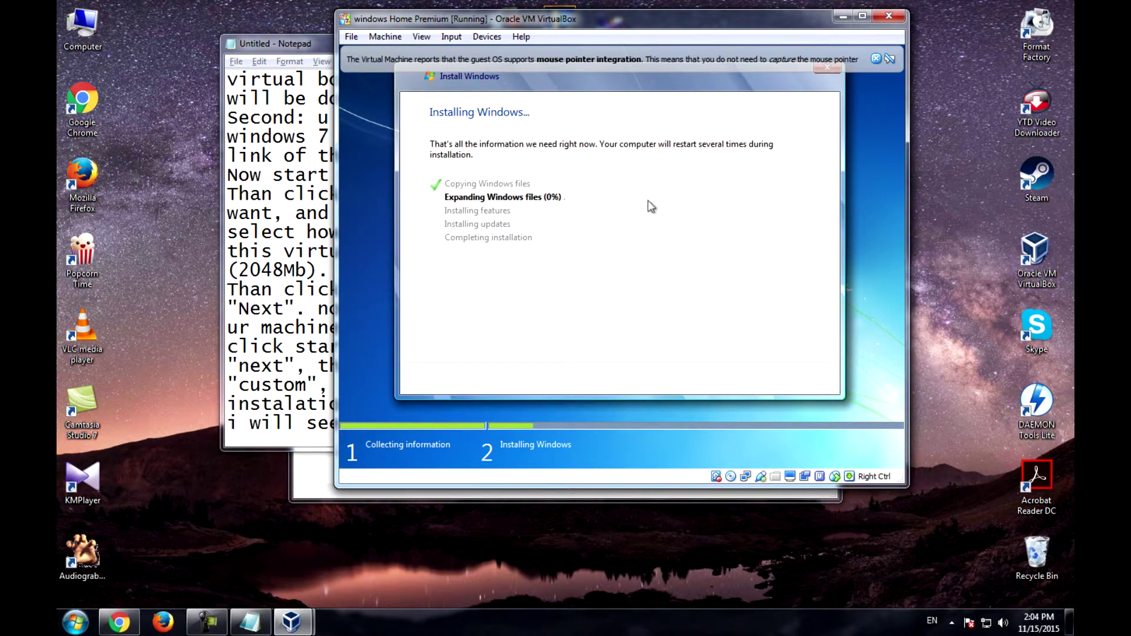
left_click(206, 621)
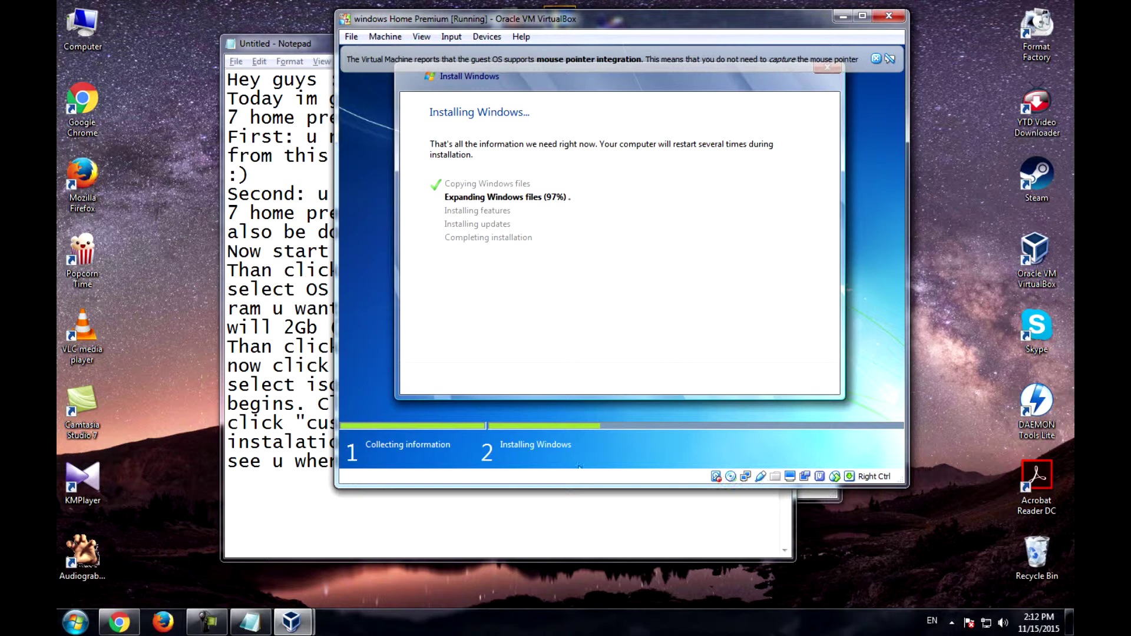
In Notepad, append "Setup is alwmost complete." to the end of the instructions
key("alt+Tab")
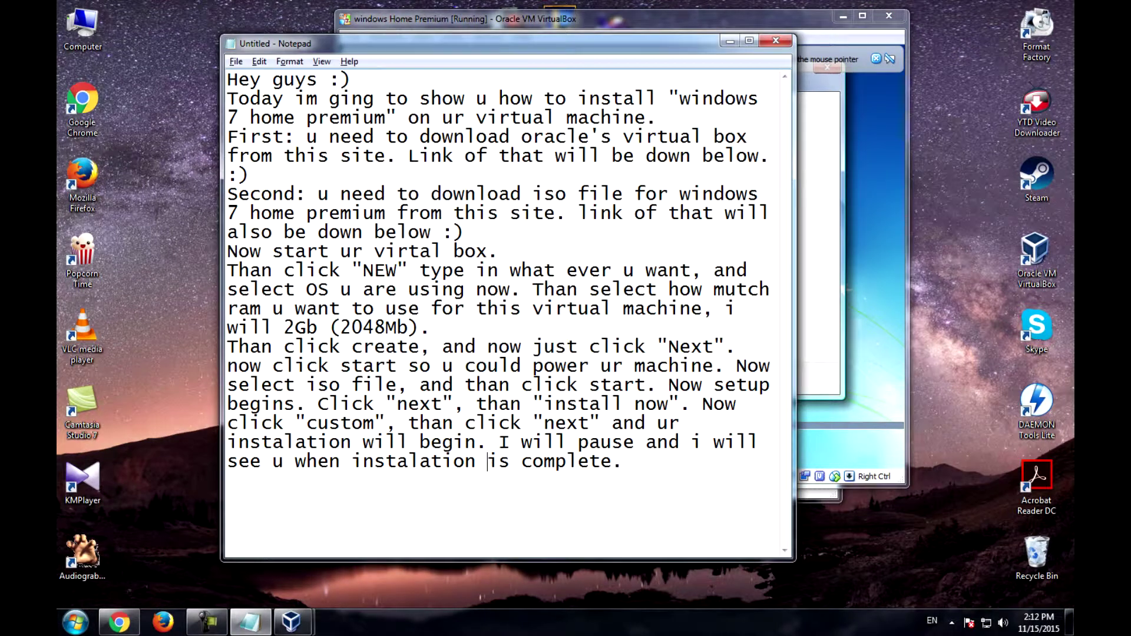
type("Setup is")
key("Return")
type("al")
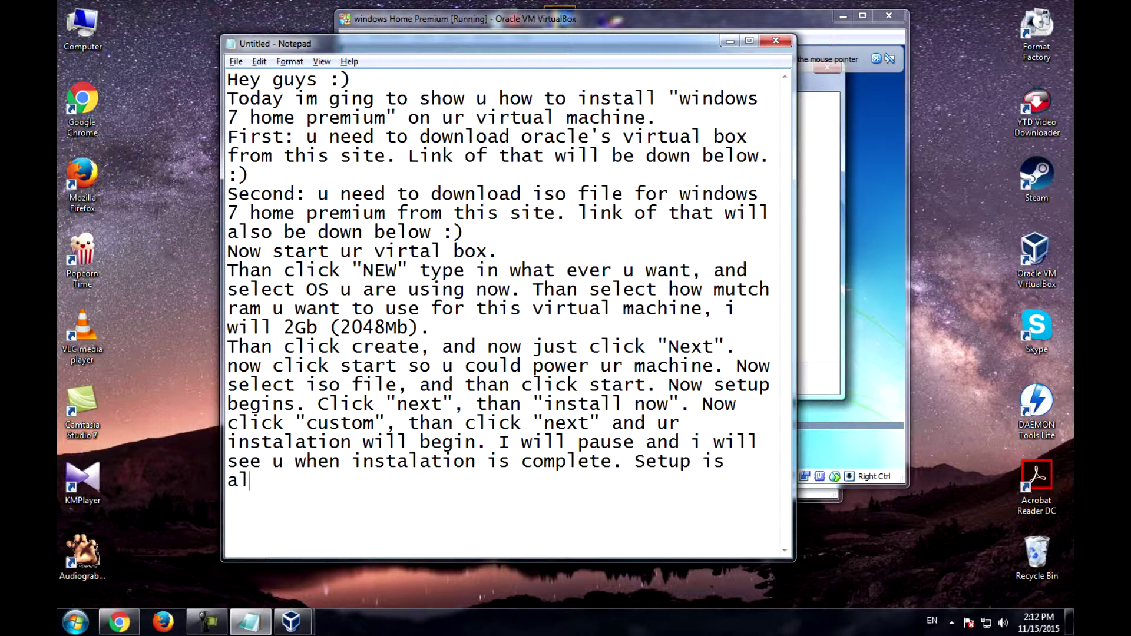
type("wmost com")
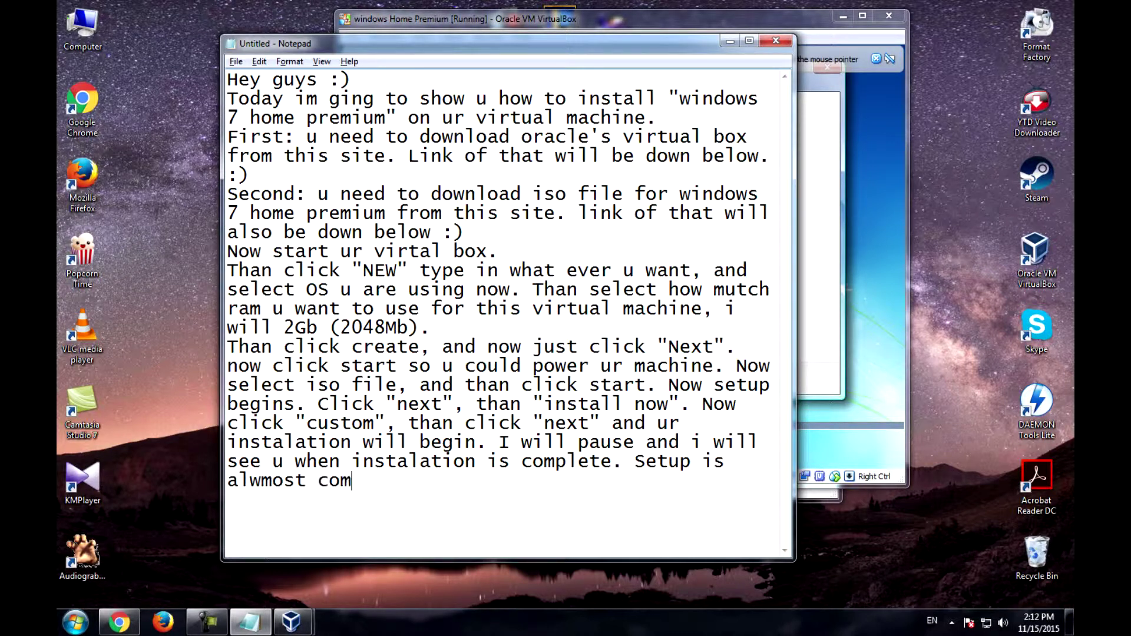
type("plete.")
Dismiss the virtual machine's mouse pointer integration message and eject the installation ISO from its virtual optical drive
key("alt+Tab")
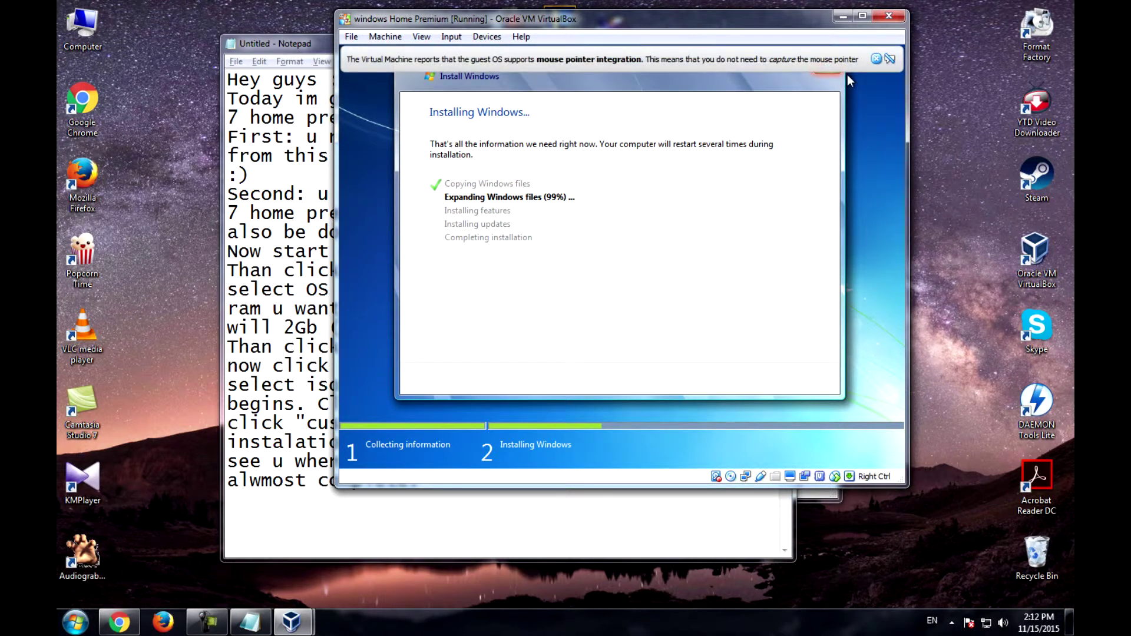
left_click(876, 58)
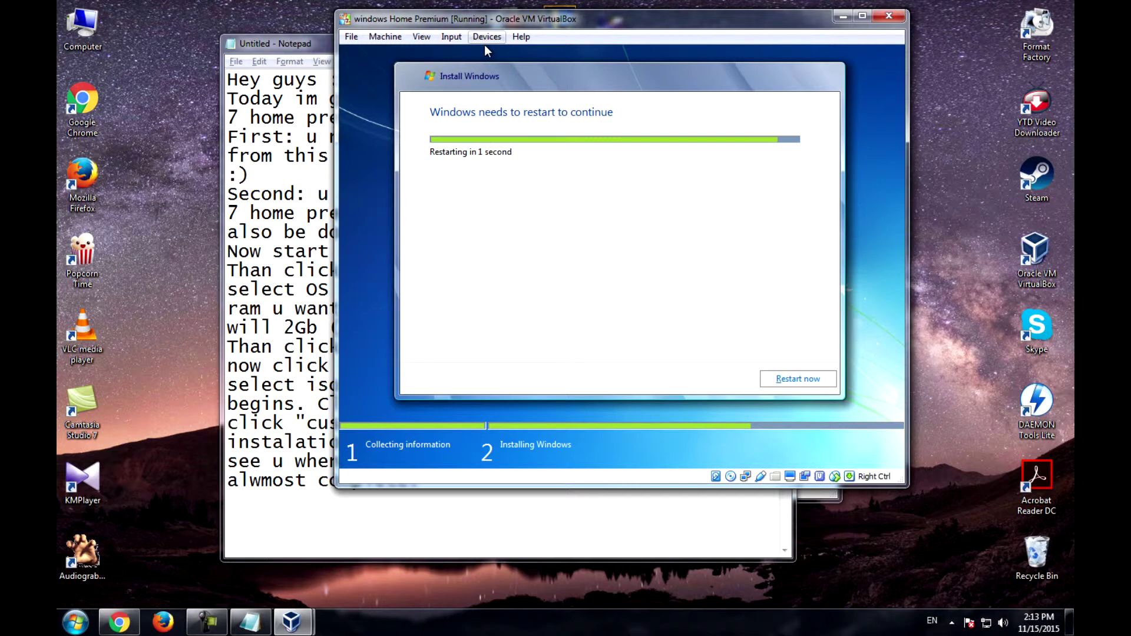
left_click(484, 36)
mouse_move(519, 100)
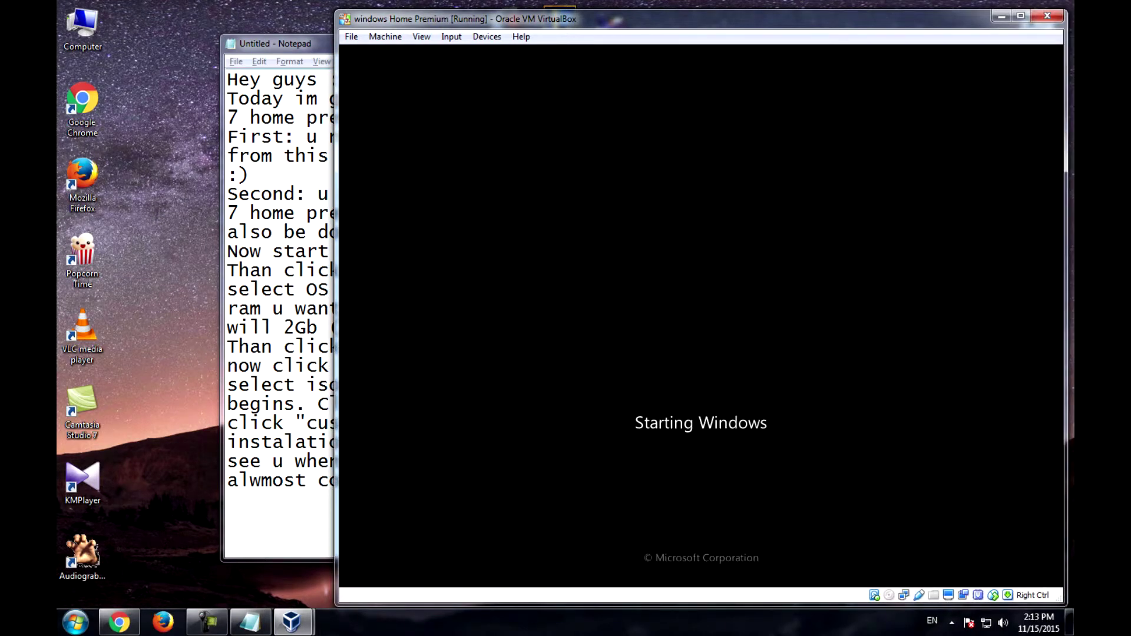
Append "U need to eject iso from virtual drive like i did." in Notepad and return to the virtual machine
key("alt+Tab")
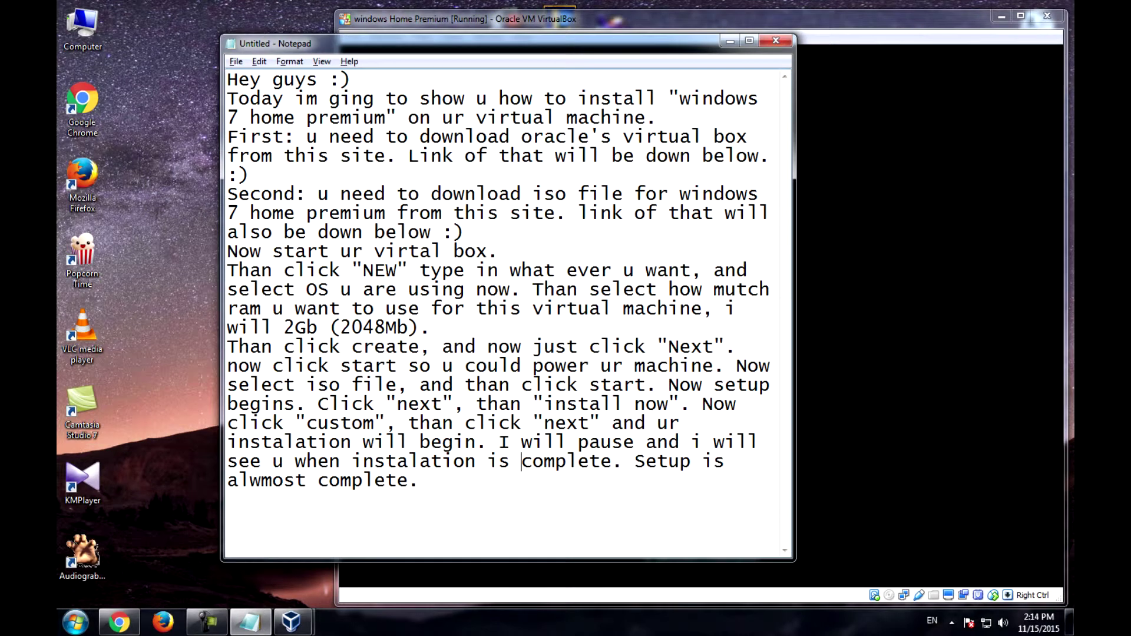
type("U need to ejext")
key("BackSpace")
key("BackSpace")
key("BackSpace")
type("ct iso fro")
type("m virtual ")
type("drive ")
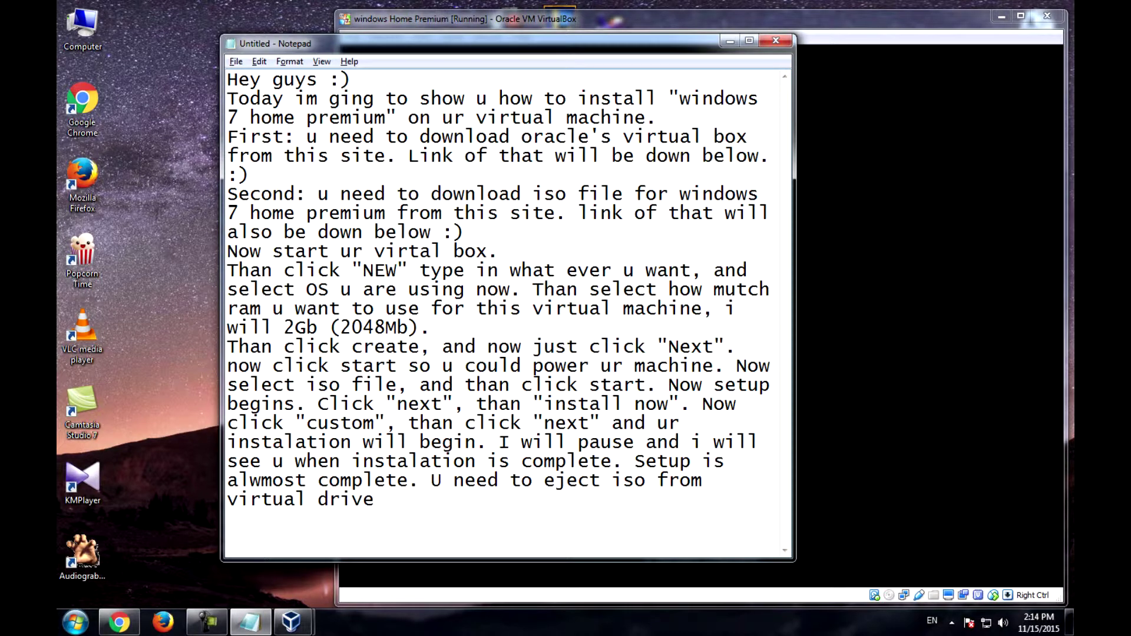
type("like i did")
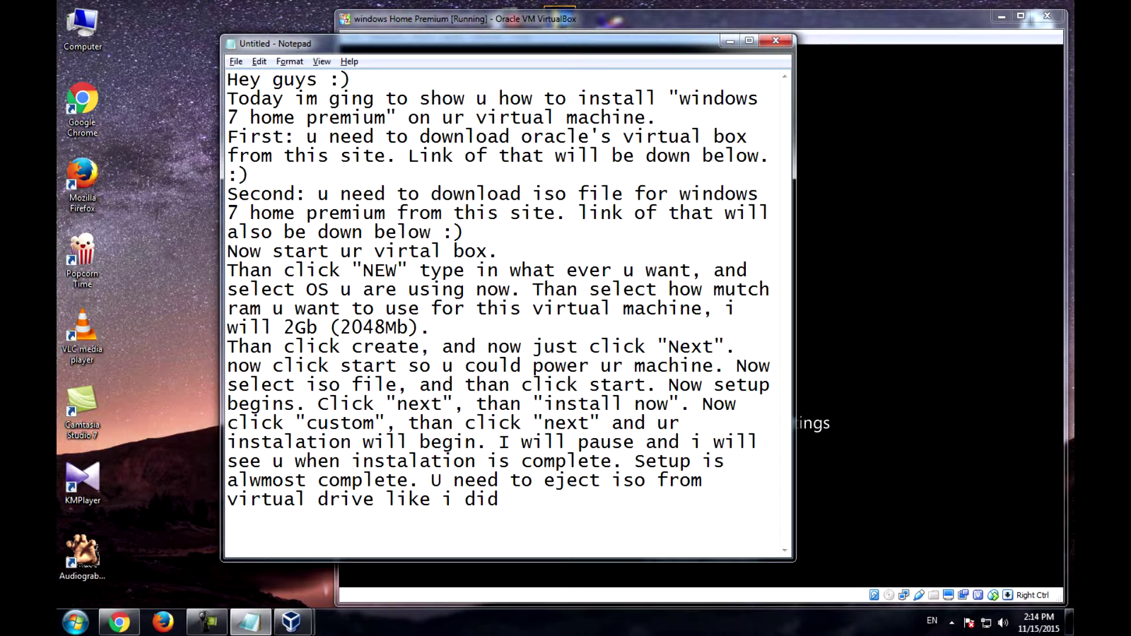
type(".")
key("alt+Tab")
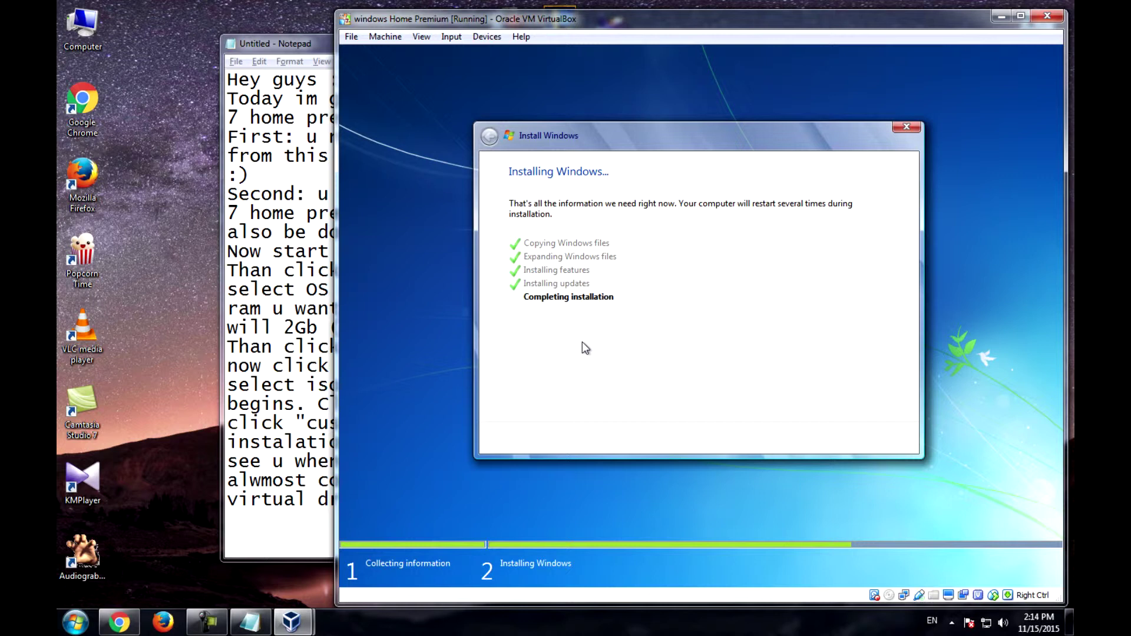
In Notepad, append "And now we wait so instalation can be complete." to the instructions
key("alt+Tab")
type("And now ")
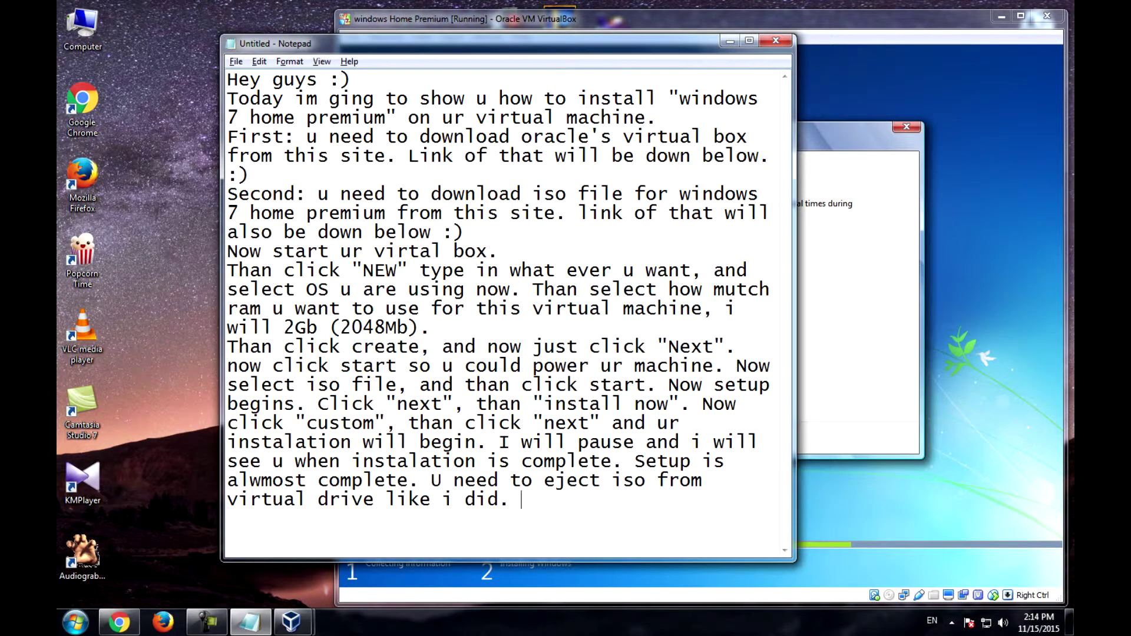
type("we wait ")
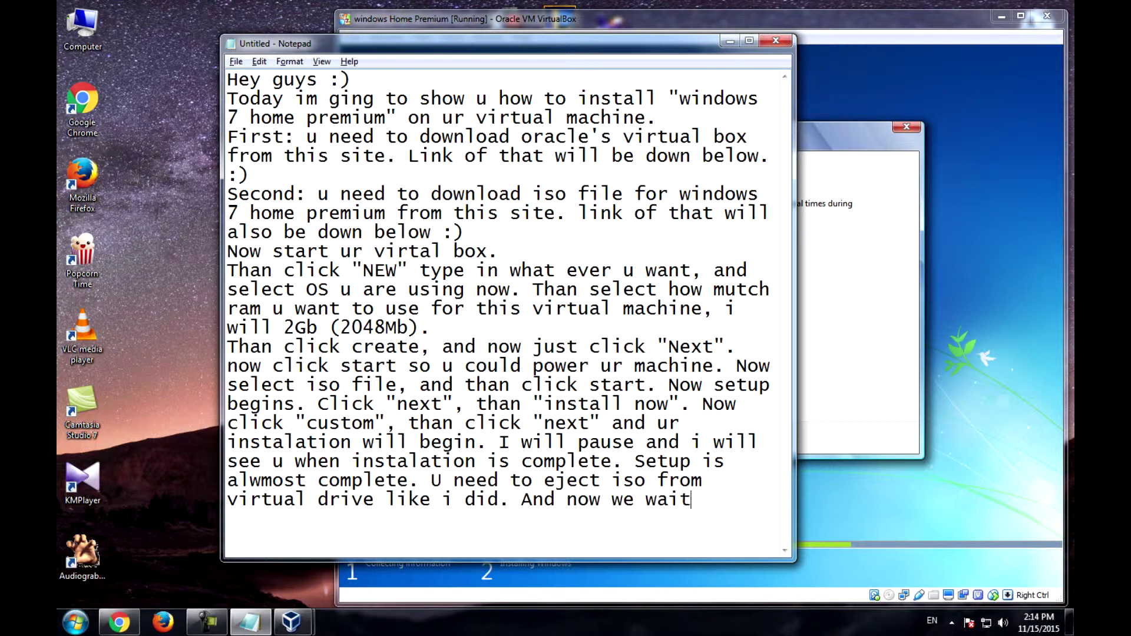
type("so instalati")
type("on ")
type("can be complet")
type("e.")
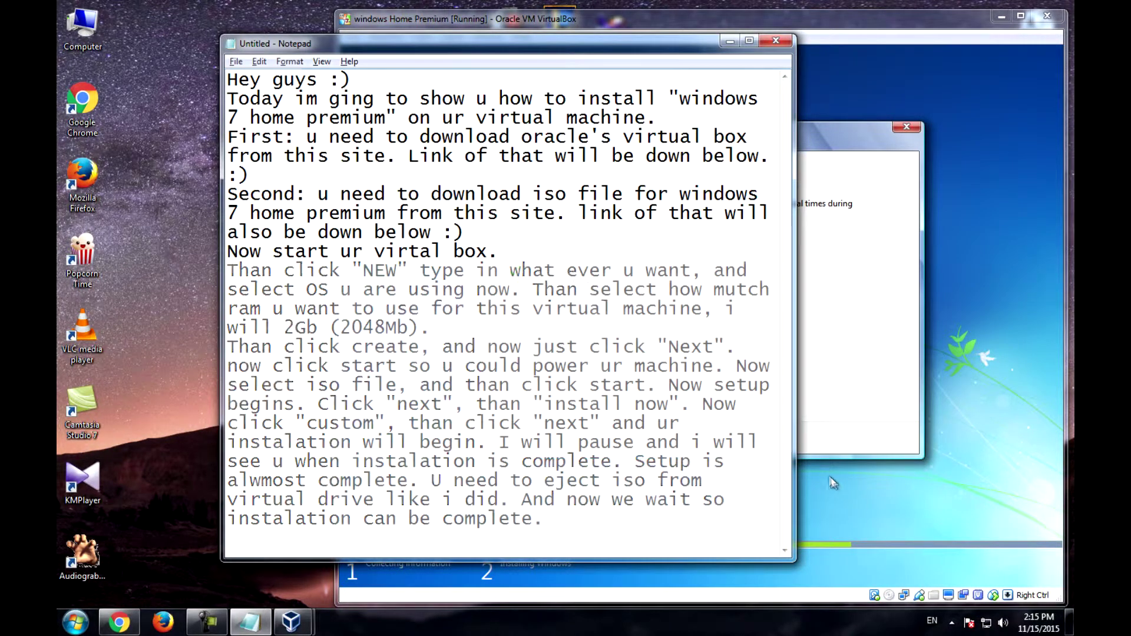